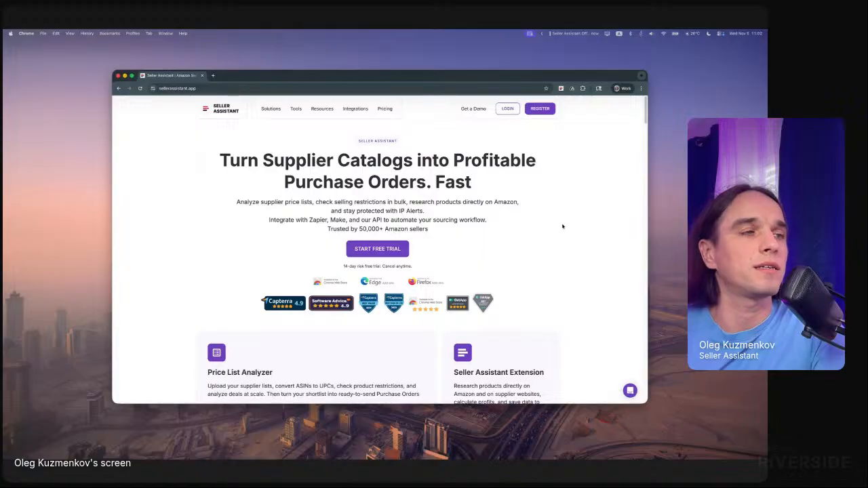
- Look over the product overview on the Seller Assistant home page and start the free trial
scroll(328, 259, down, 3)
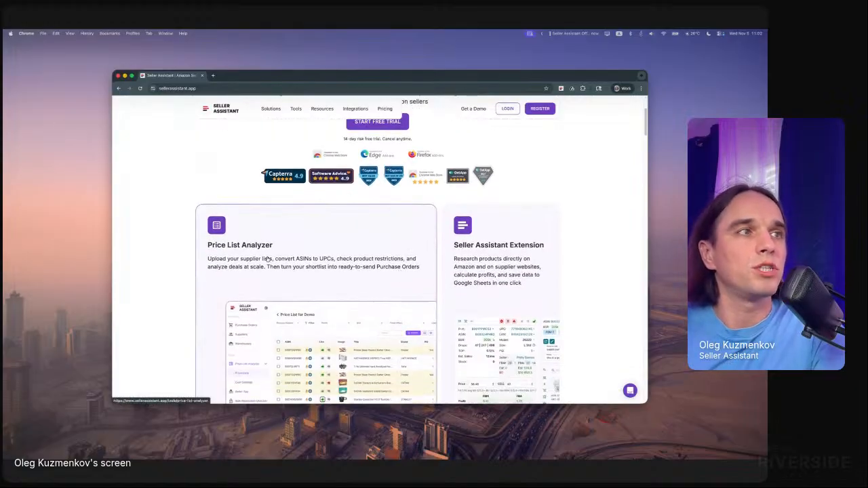
scroll(246, 243, down, 1)
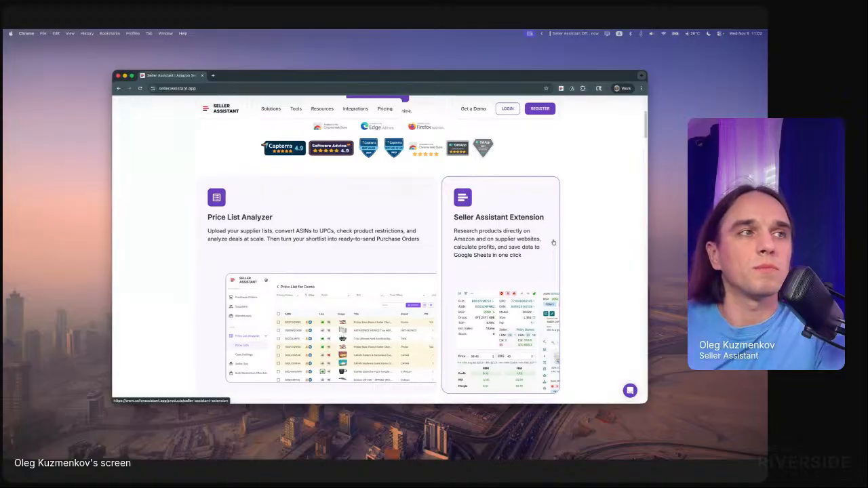
scroll(383, 297, up, 3)
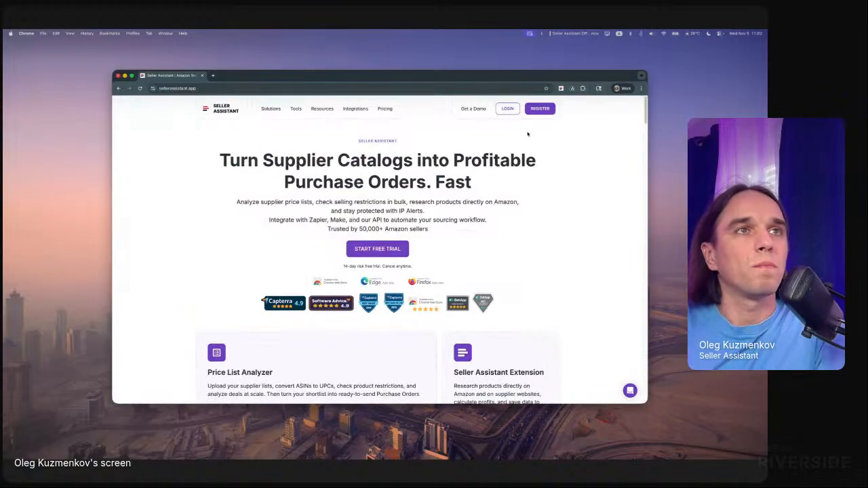
click(391, 249)
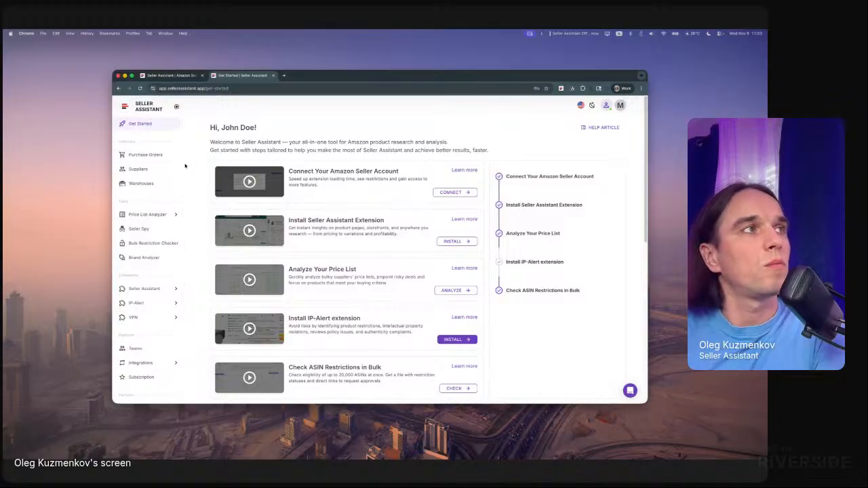
- Open the Price List Analyzer's cost settings and review the available marketplaces and selling price calculation methods
click(158, 217)
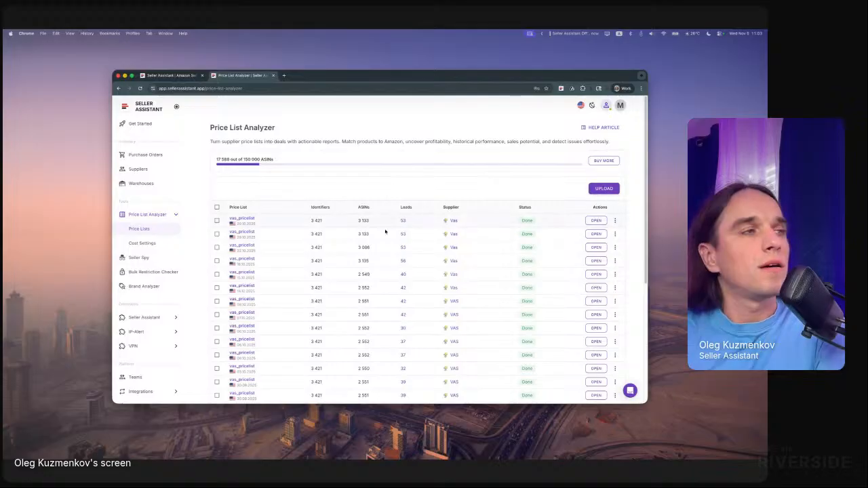
click(144, 243)
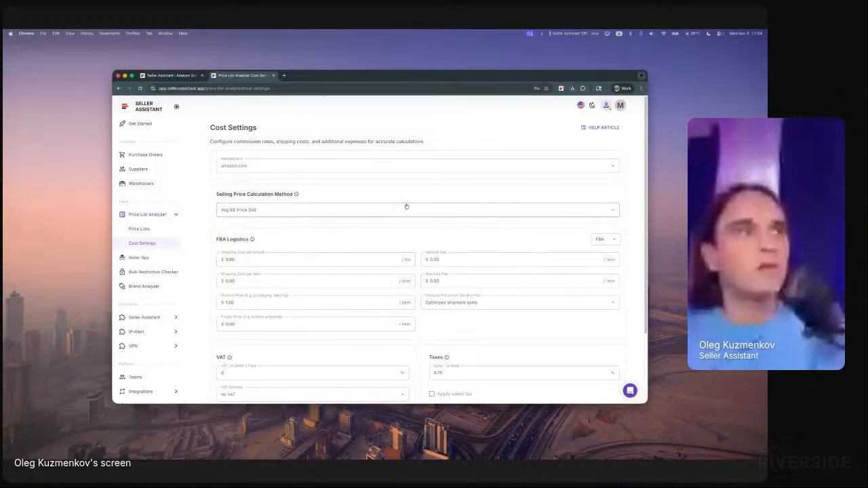
click(256, 168)
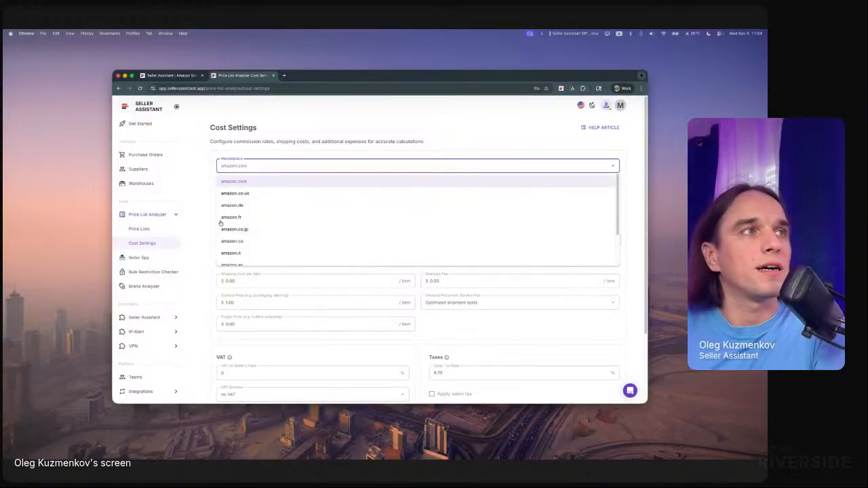
click(271, 149)
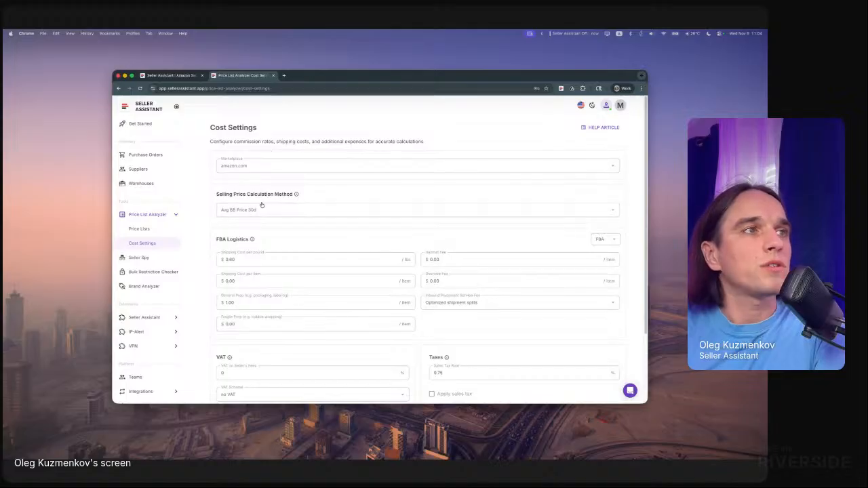
click(313, 215)
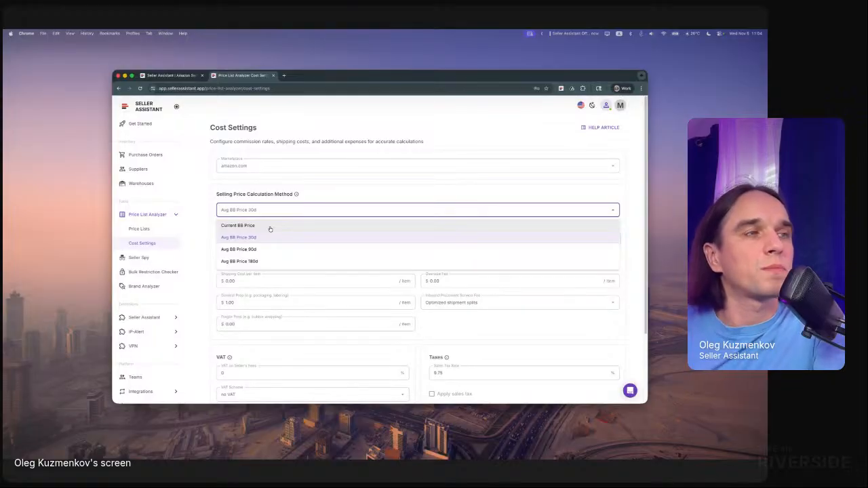
click(305, 208)
- Examine the FBA logistics, VAT scheme, sales tax, digital service fee and additional expense fields in the cost settings
scroll(334, 259, down, 2)
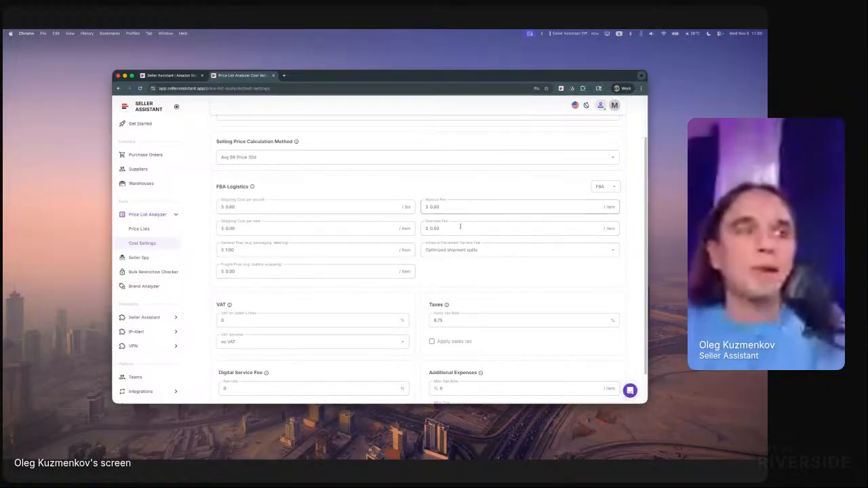
scroll(455, 318, down, 1)
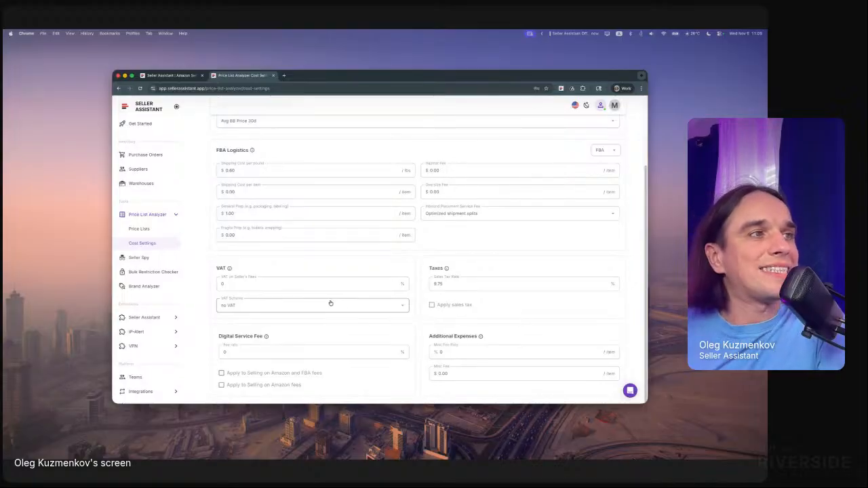
click(235, 281)
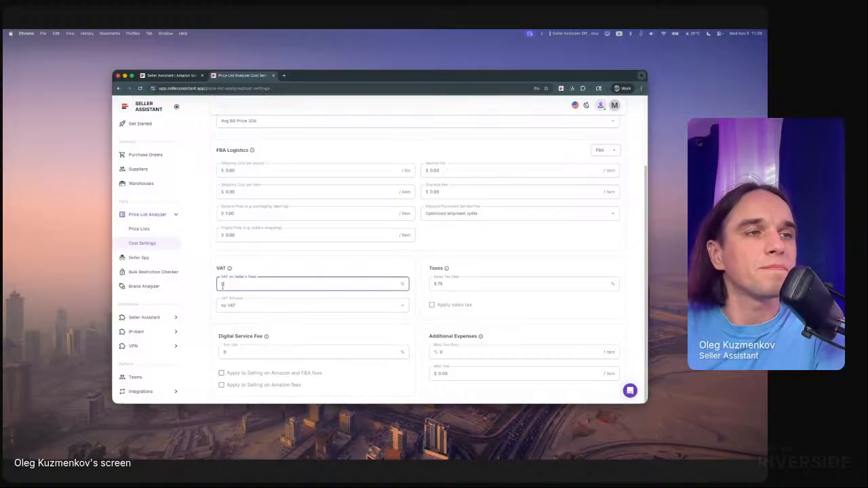
click(264, 306)
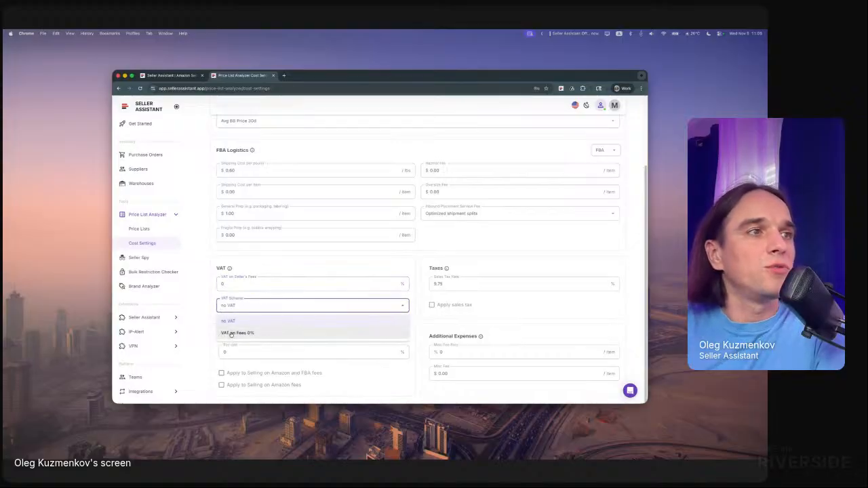
scroll(283, 238, up, 3)
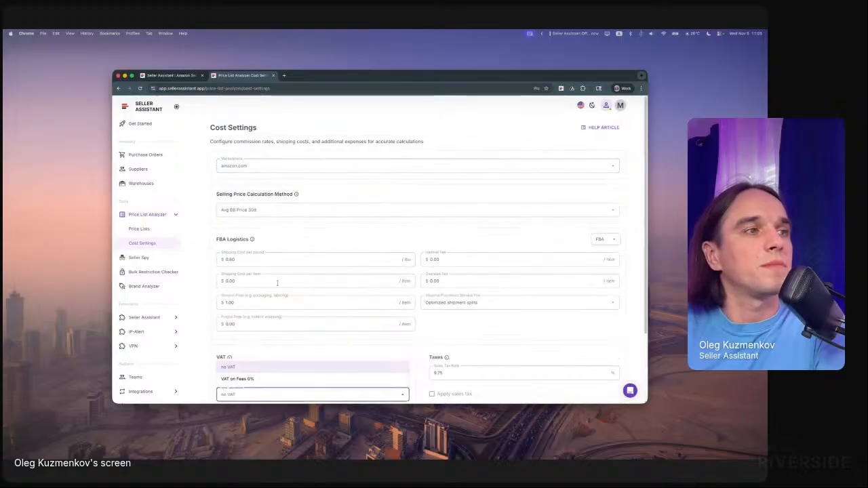
scroll(272, 306, down, 1)
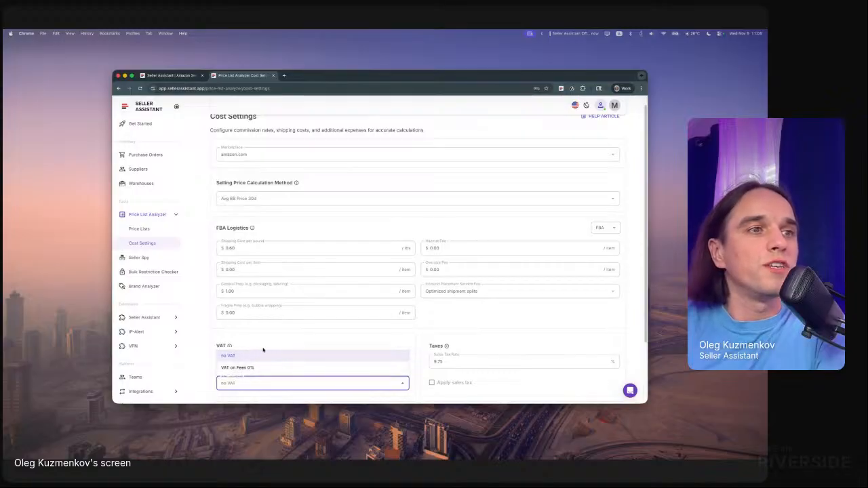
click(282, 333)
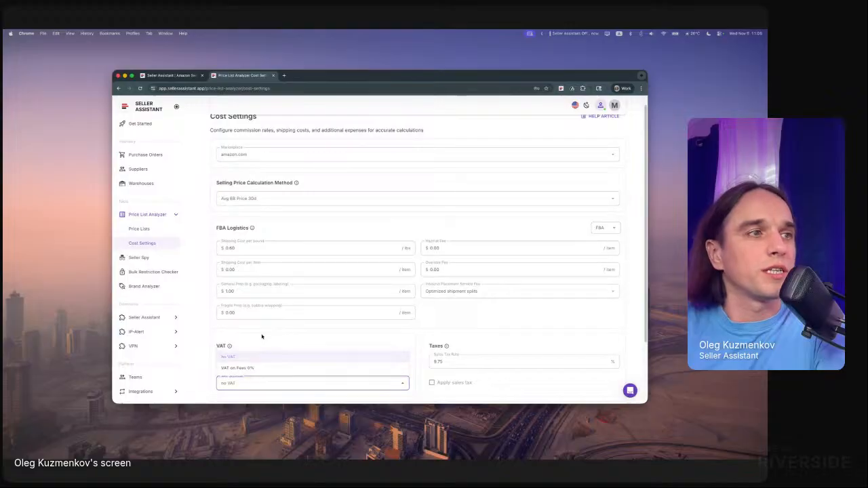
scroll(371, 355, down, 2)
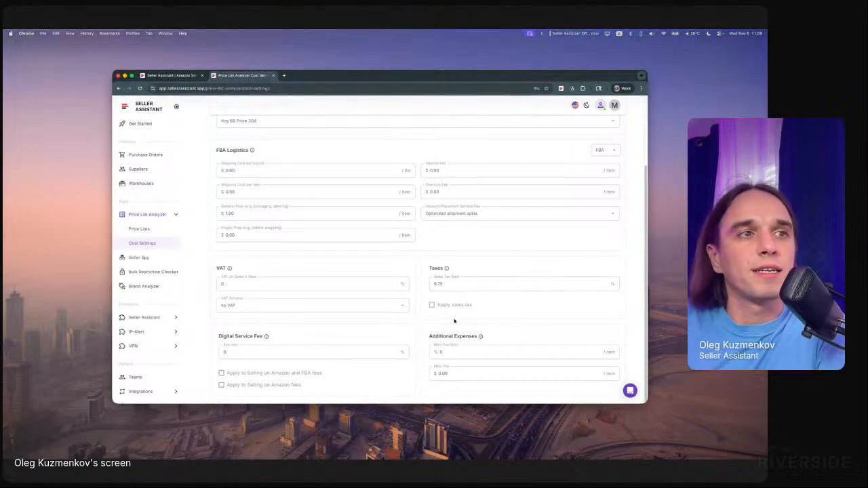
click(438, 354)
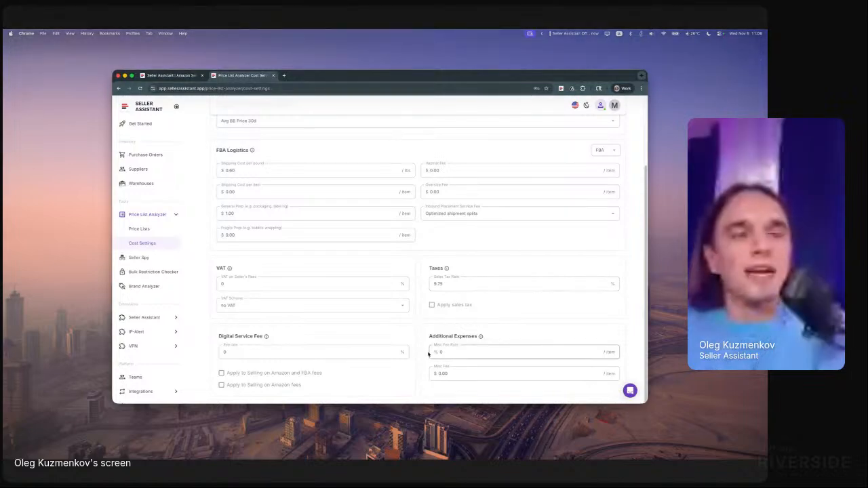
click(483, 376)
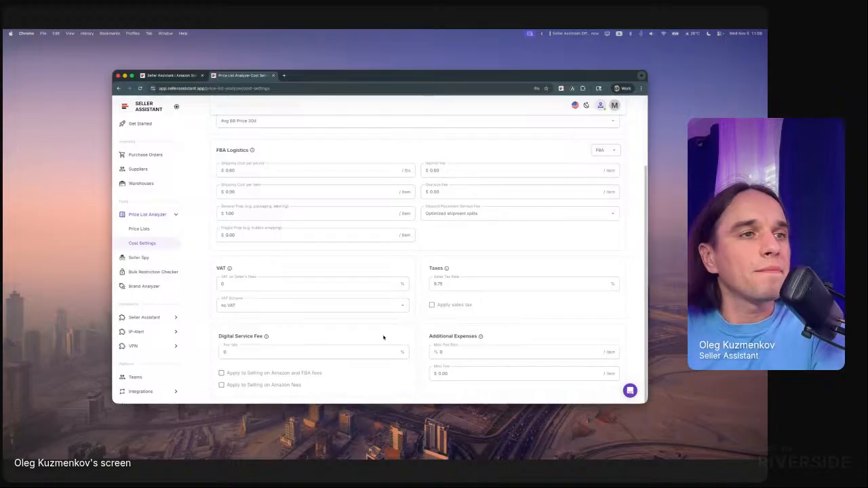
scroll(302, 310, up, 3)
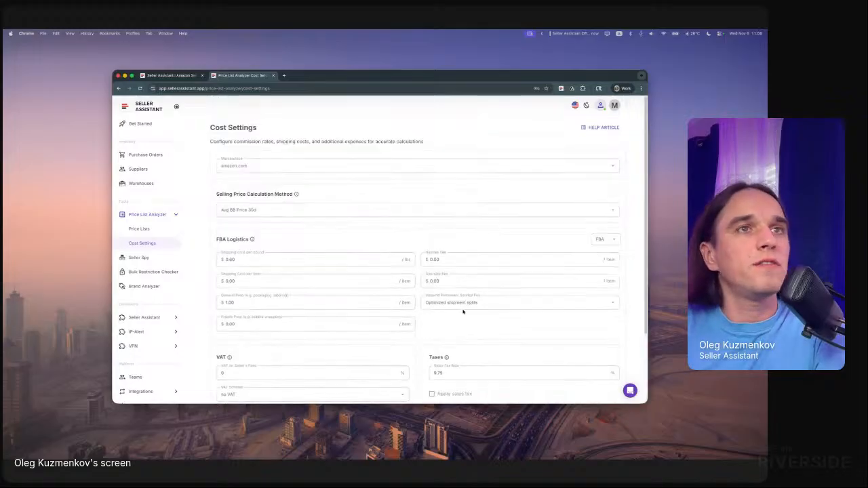
- Begin a new price list upload in the Price List Analyzer with the file vas_pricelist.xlsx from the Demo folder
click(152, 230)
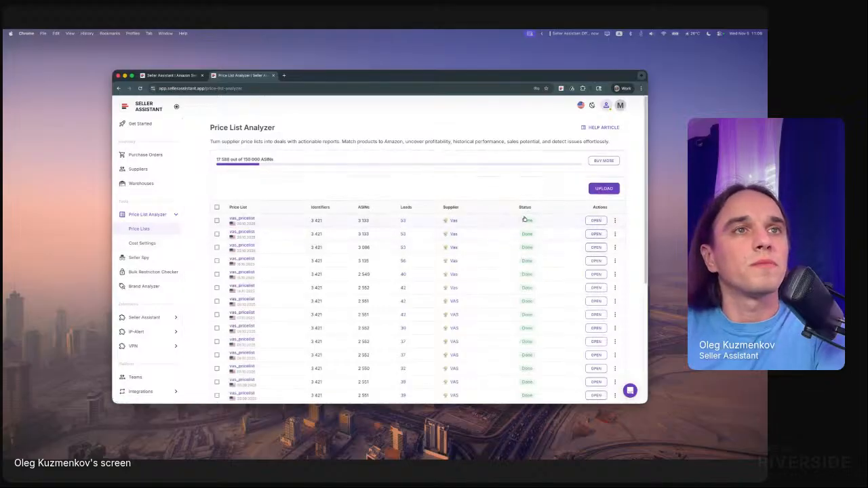
click(604, 190)
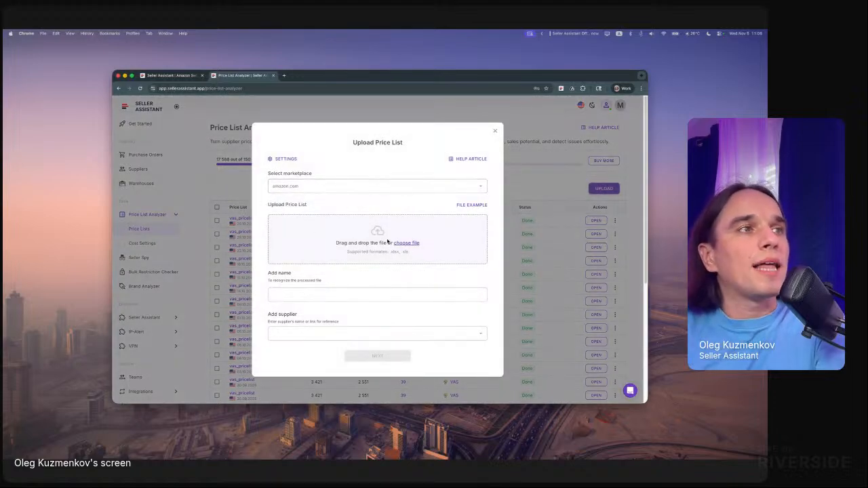
click(415, 243)
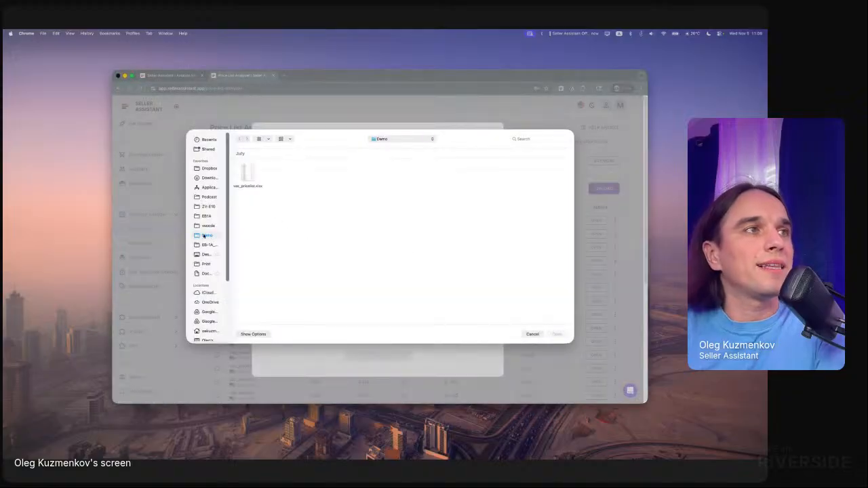
click(247, 173)
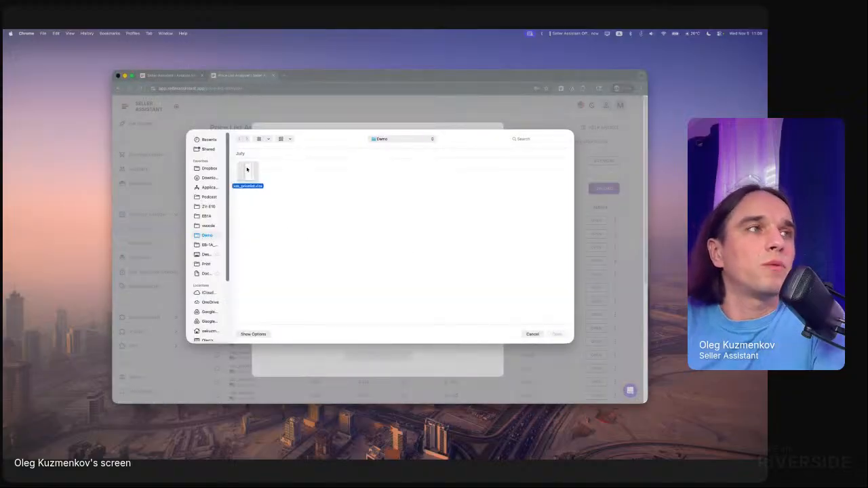
key(Return)
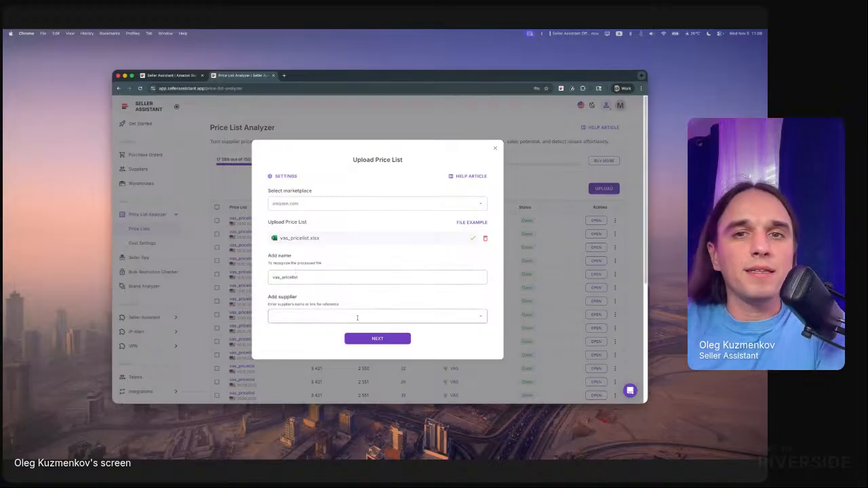
- Assign the existing supplier Vas to the uploaded price list and continue to the table setup
click(455, 314)
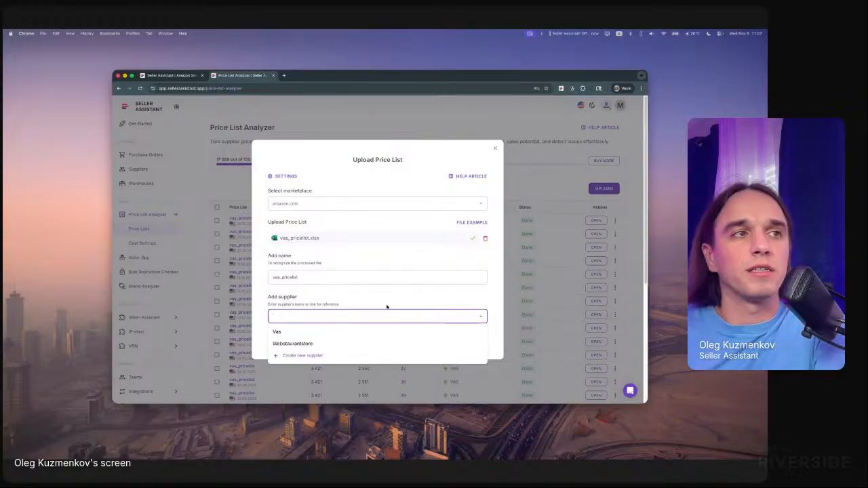
click(300, 355)
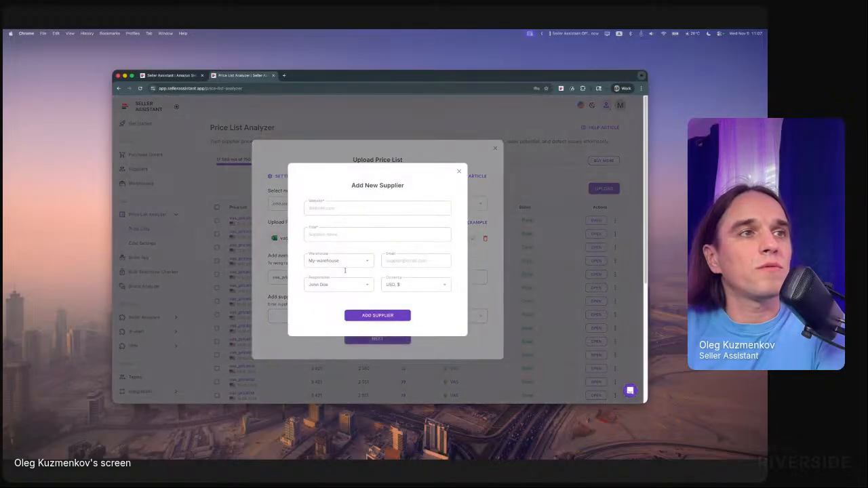
click(458, 172)
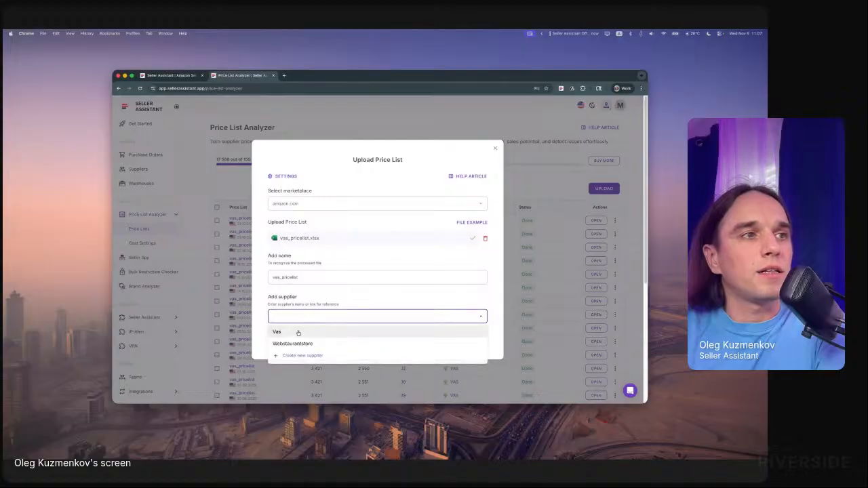
click(379, 339)
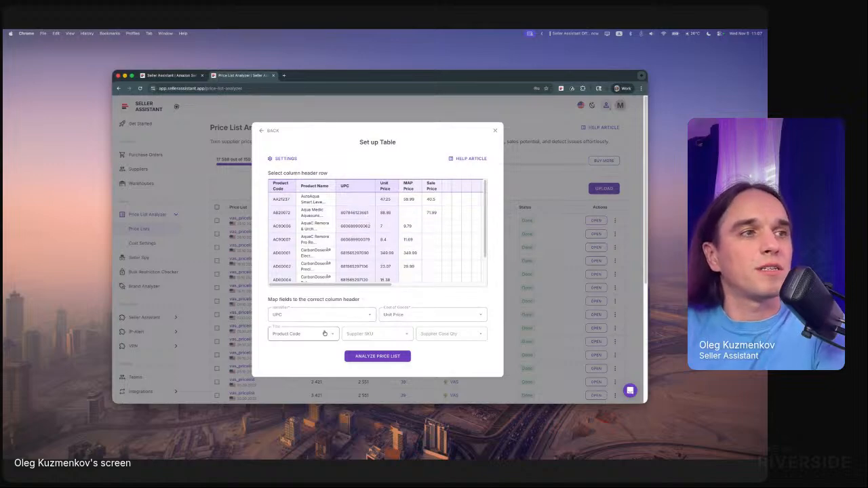
- Map the title field to the Product Name column and the supplier SKU field to the Product Code column
click(279, 335)
click(291, 255)
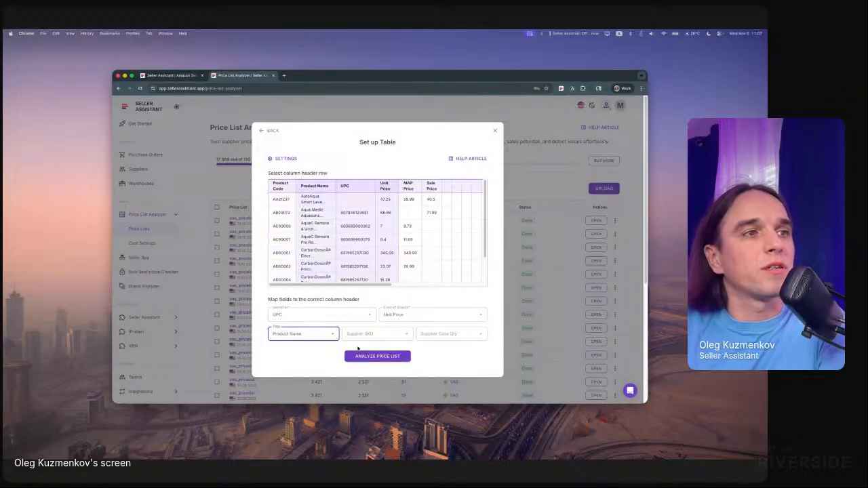
click(369, 336)
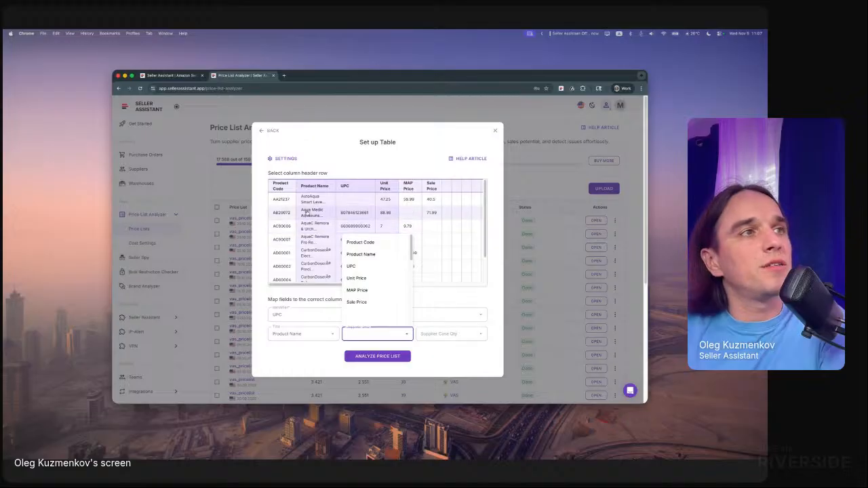
click(384, 244)
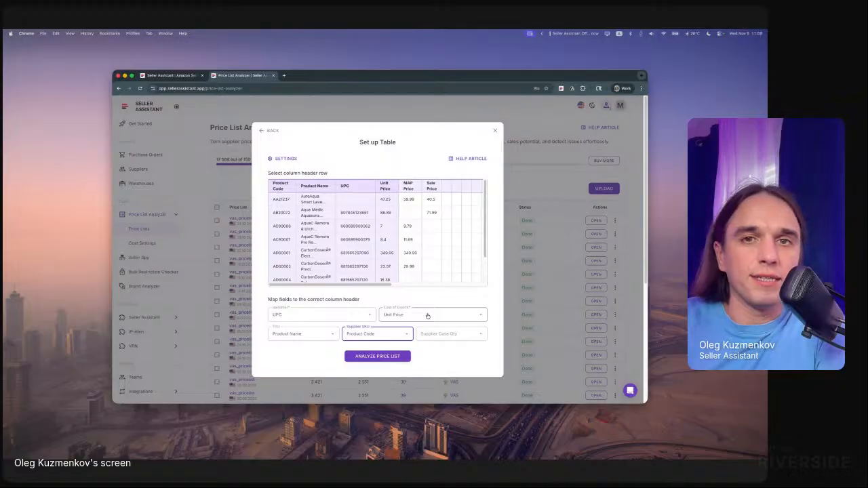
- Check the cost settings for this upload, close them unchanged and start the price list analysis
click(283, 158)
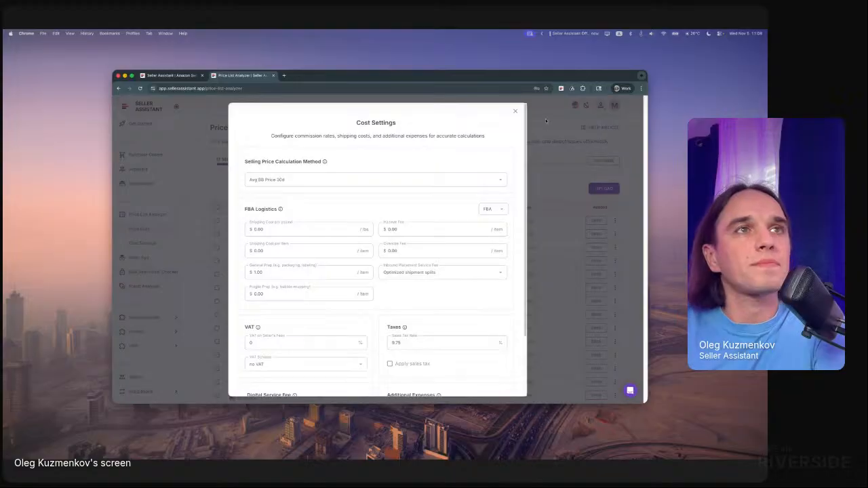
click(515, 111)
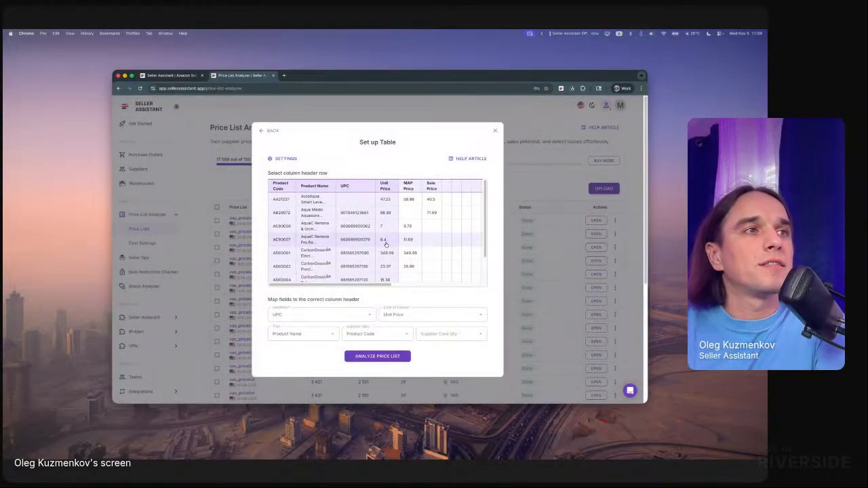
click(382, 357)
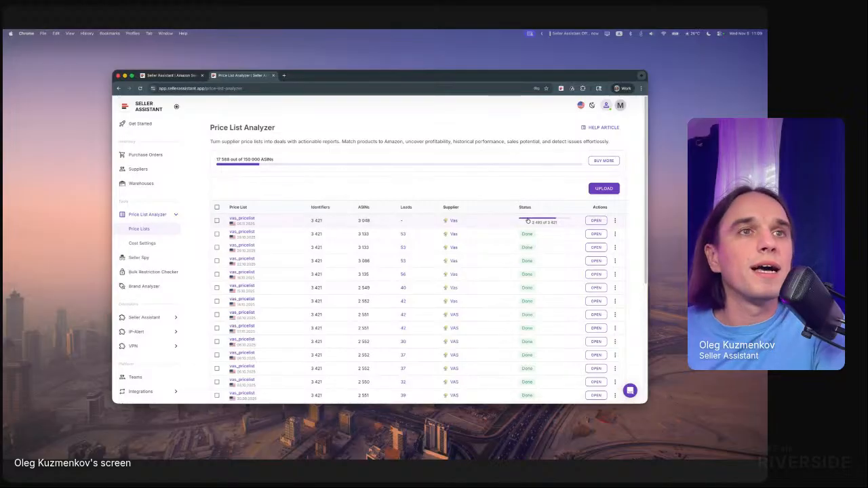
- View the results of the newest vas_pricelist, refresh the price lists overview in between, and return to the overview
click(595, 221)
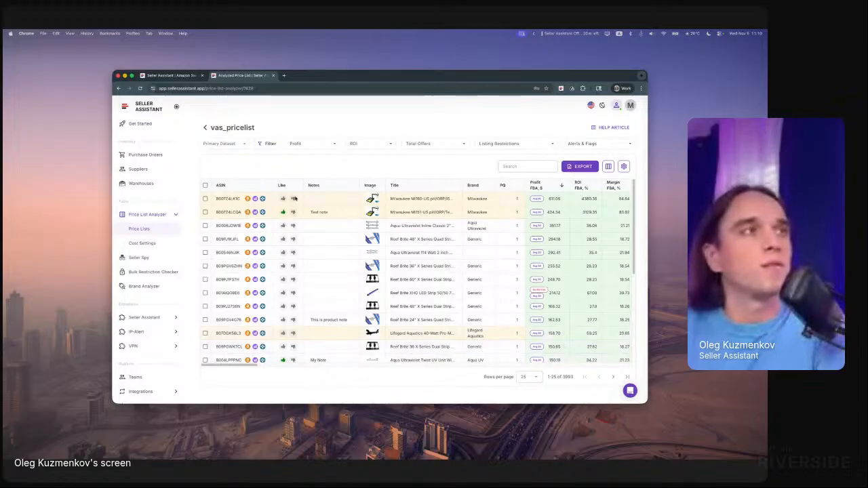
click(206, 127)
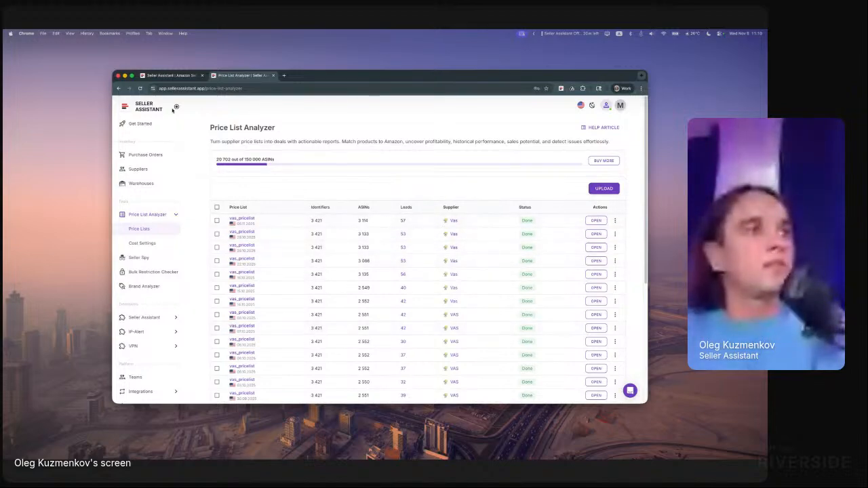
click(140, 89)
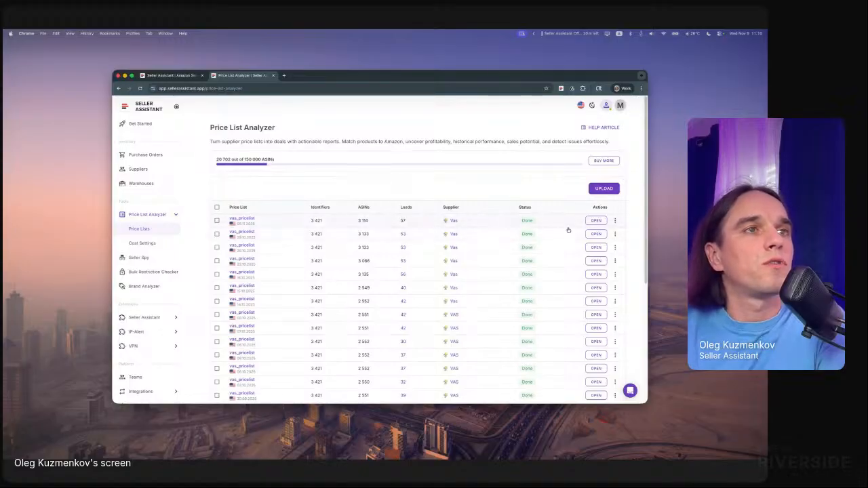
click(595, 221)
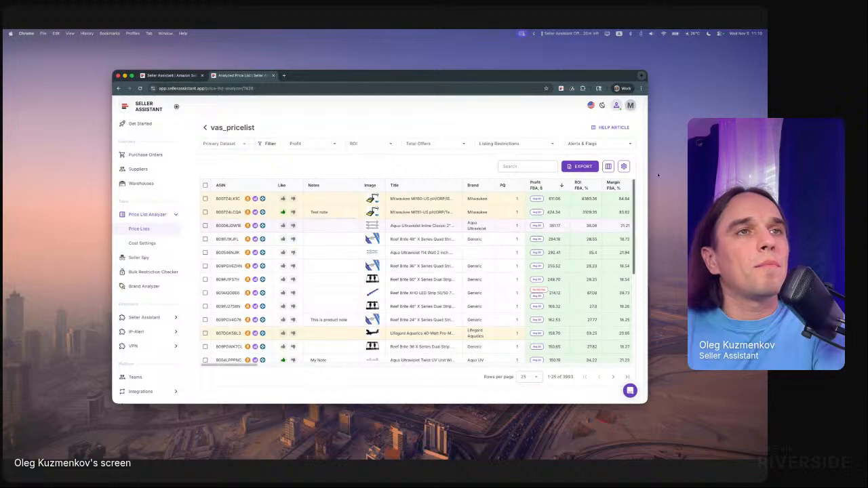
click(203, 128)
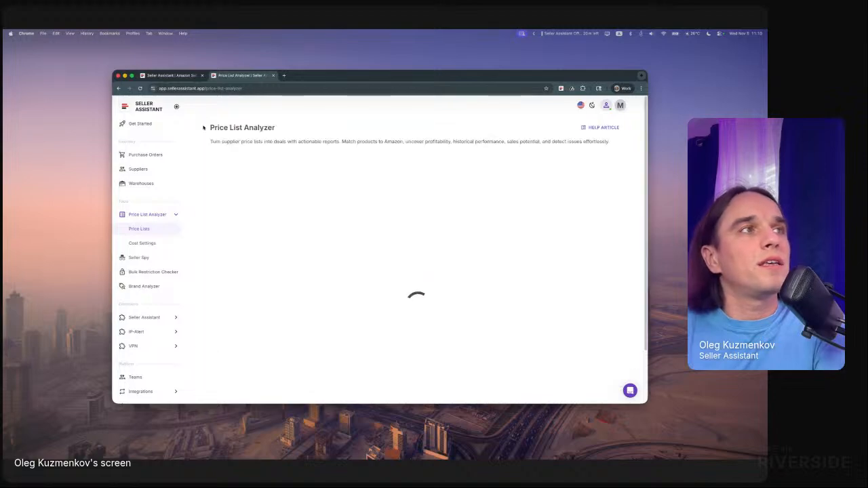
- Export the analysis results of the newest vas_pricelist from the price lists overview
click(614, 221)
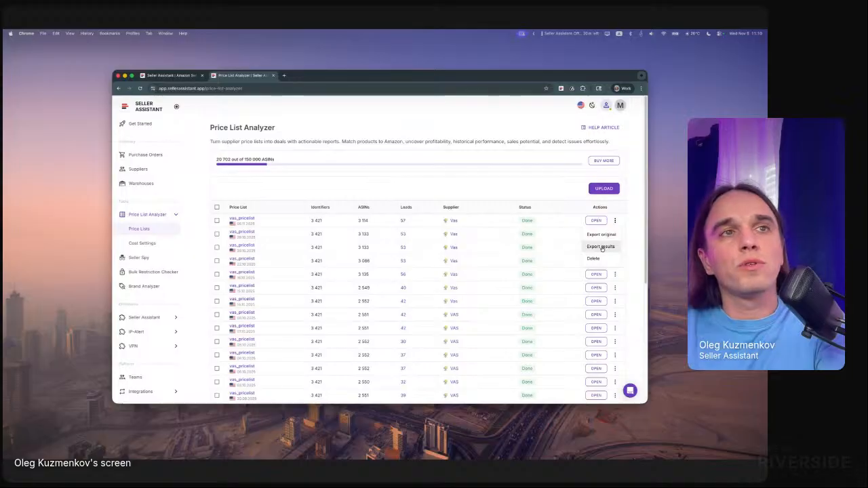
click(602, 248)
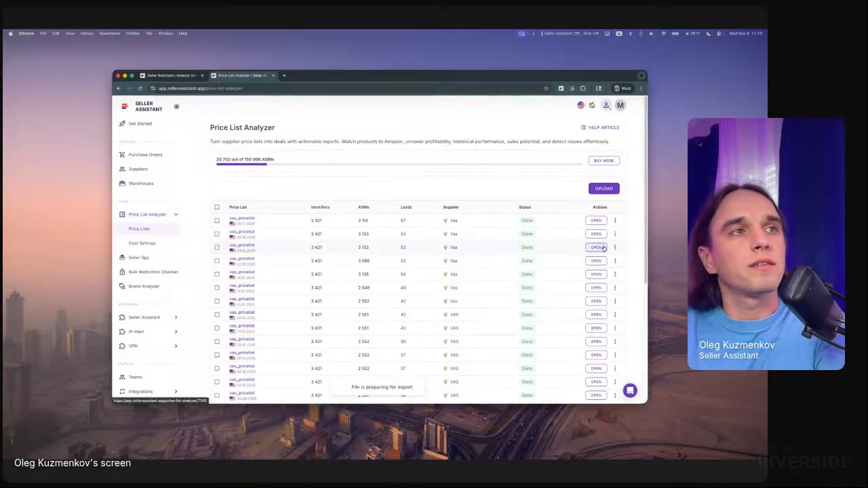
click(614, 221)
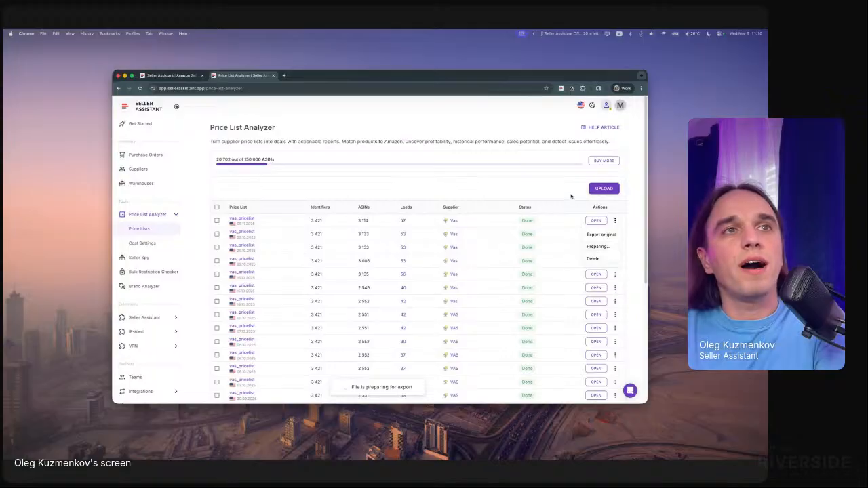
click(572, 193)
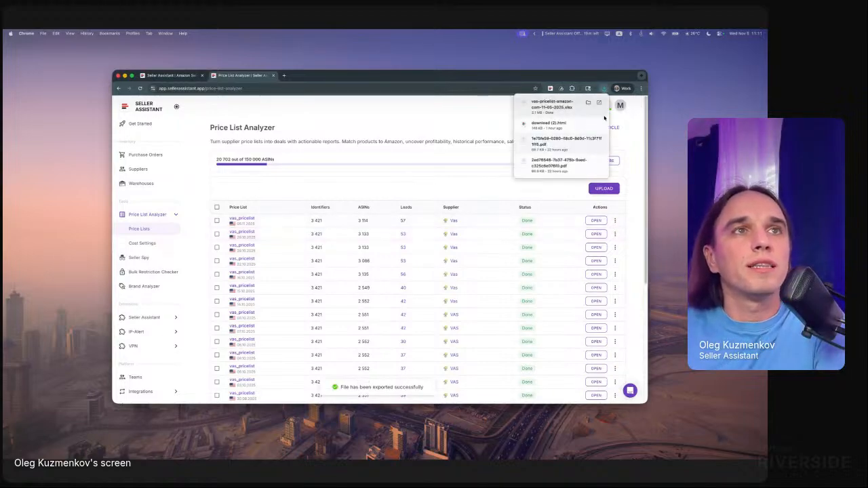
- Open the exported results spreadsheet in Numbers, dismiss the compatibility notice and widen the spreadsheet window
click(598, 104)
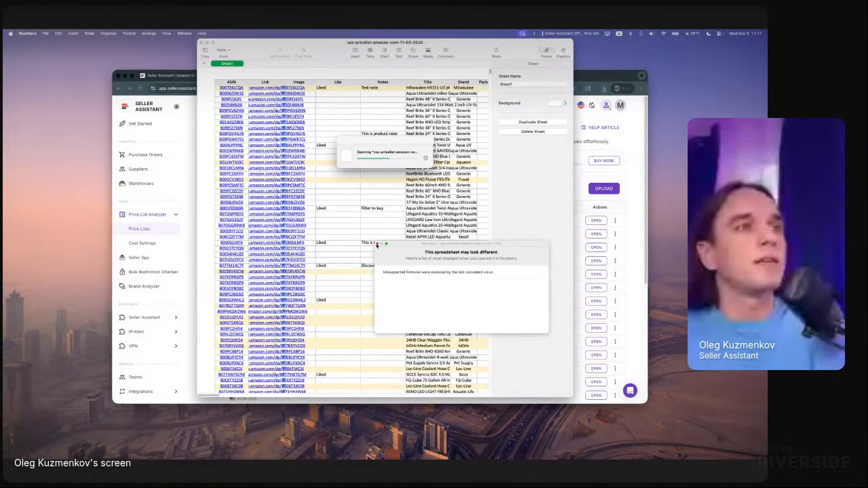
click(376, 244)
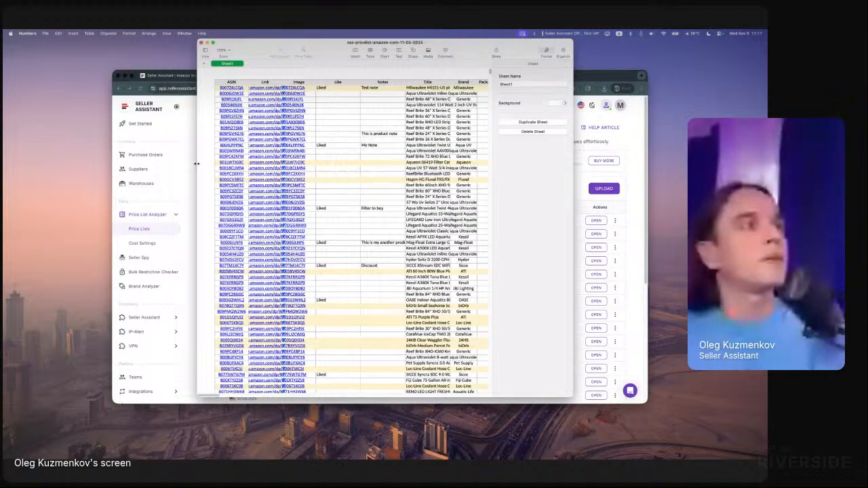
drag(197, 180, 59, 179)
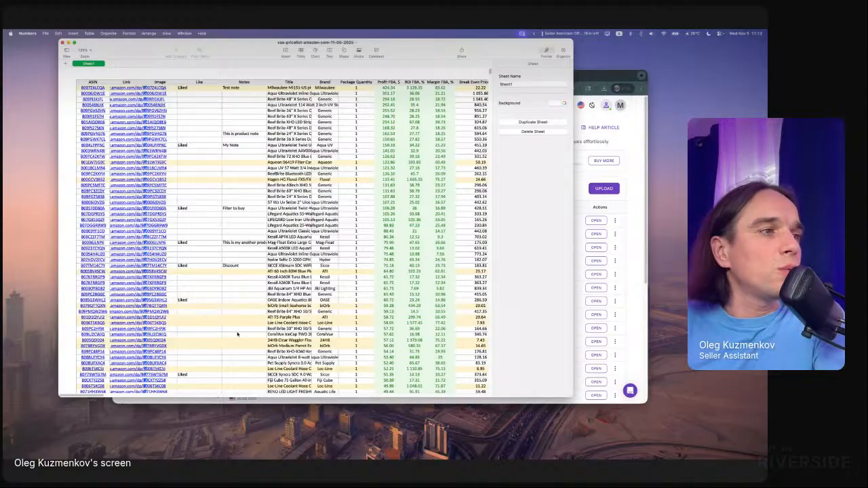
- Examine the columns across the exported sheet, including fees, sales estimates and BSR data, and close the spreadsheet
click(207, 325)
drag(107, 388, 327, 366)
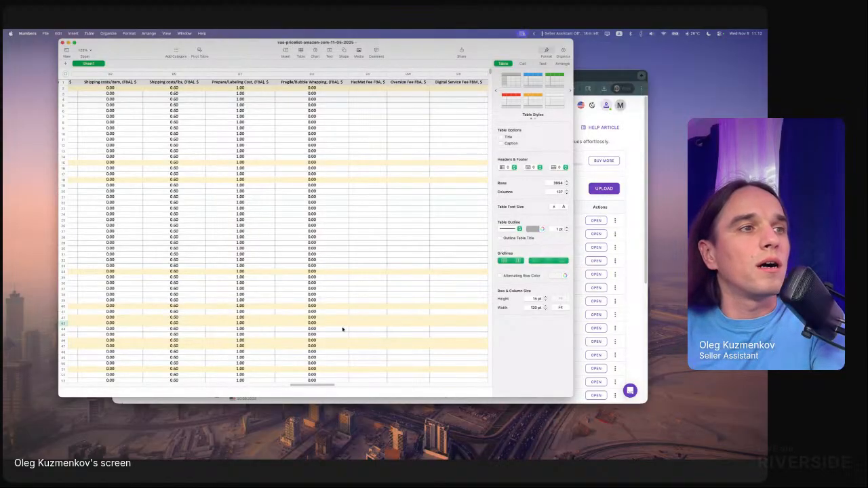
drag(316, 384, 139, 384)
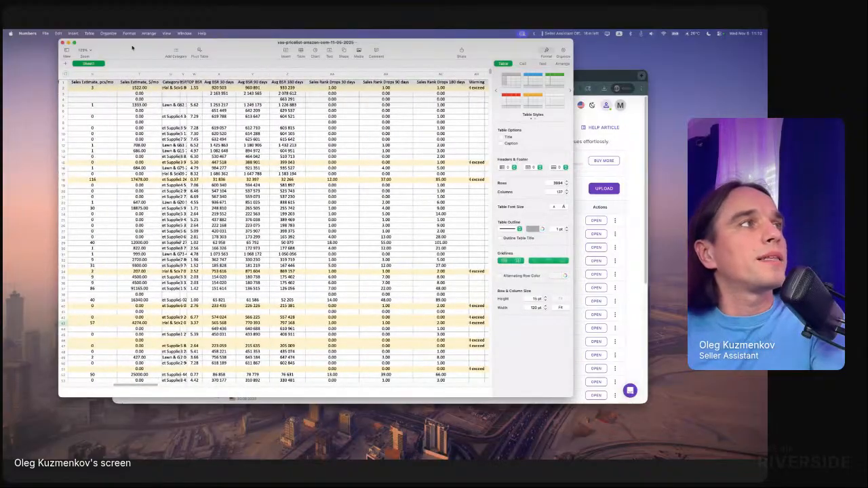
click(62, 42)
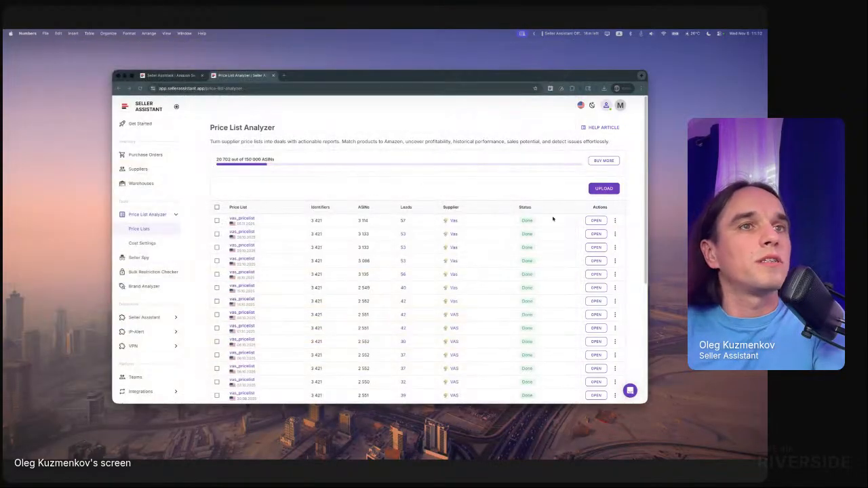
- Open the newest vas_pricelist results, preview the Demo View and switch back to the Primary Dataset view
click(596, 220)
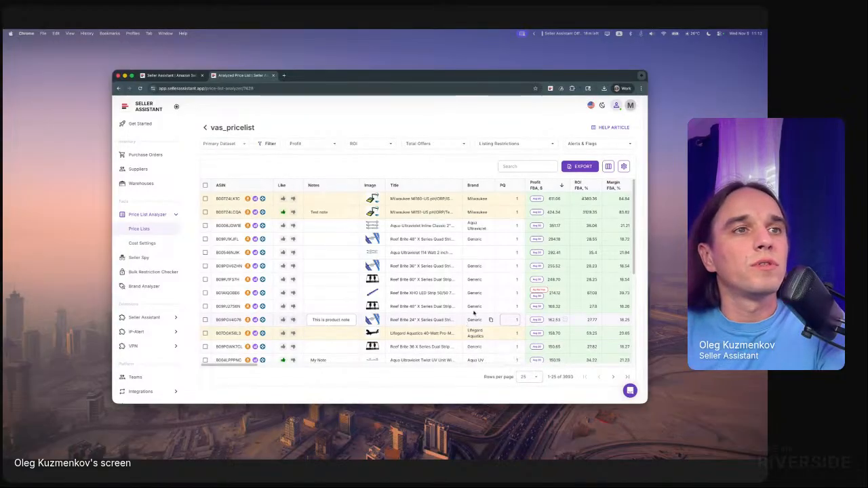
click(224, 145)
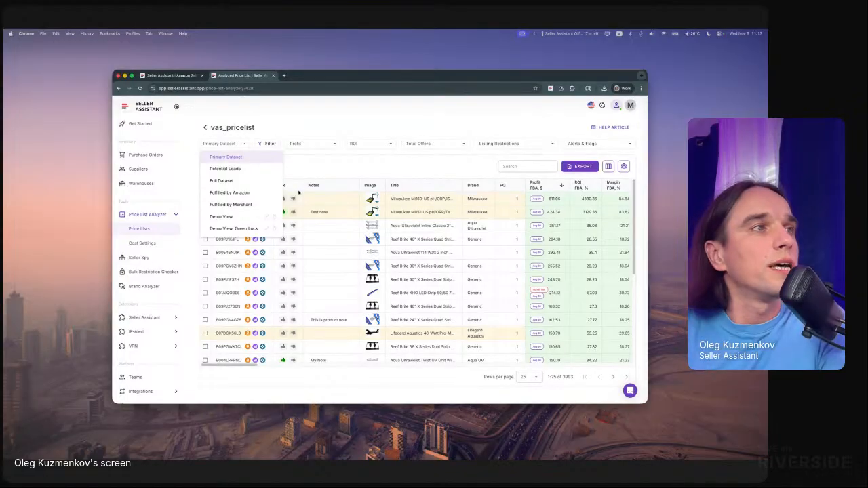
click(231, 217)
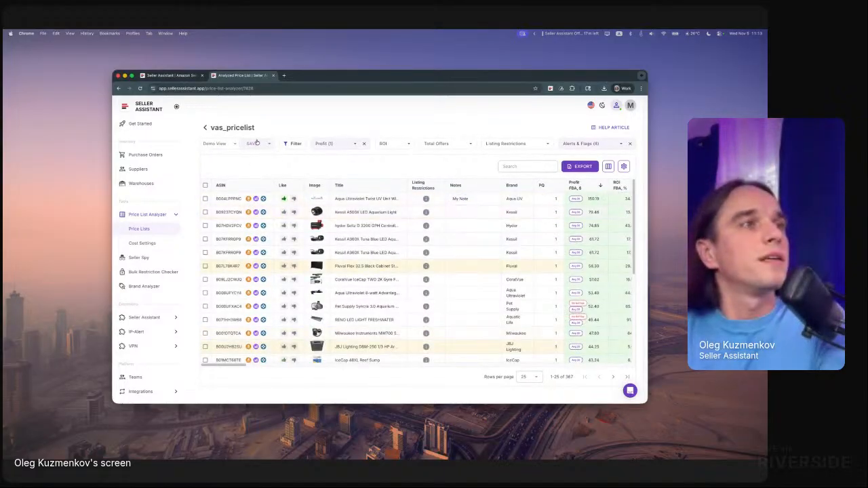
click(227, 146)
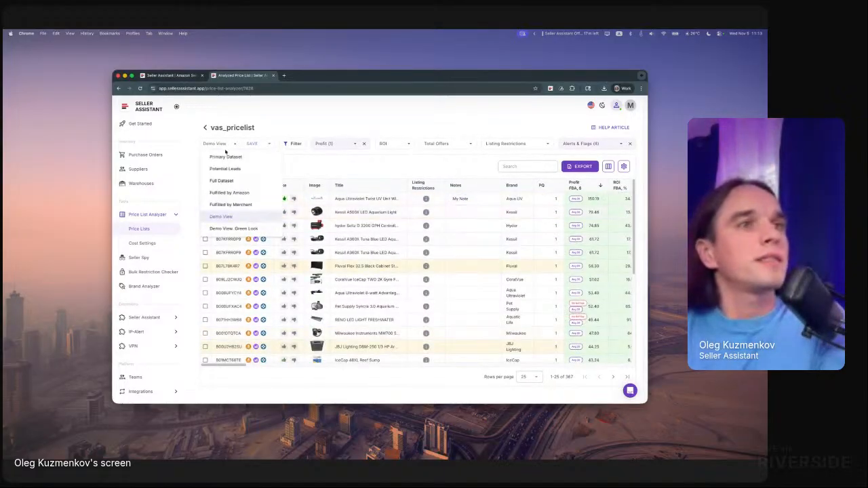
click(230, 157)
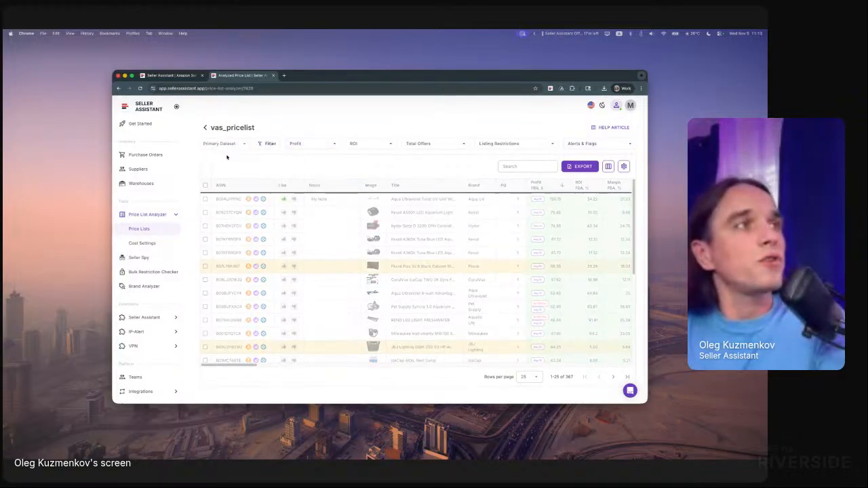
- Examine which columns can be shown or hidden in the results table, and close the column list unchanged
click(608, 166)
scroll(524, 209, down, 6)
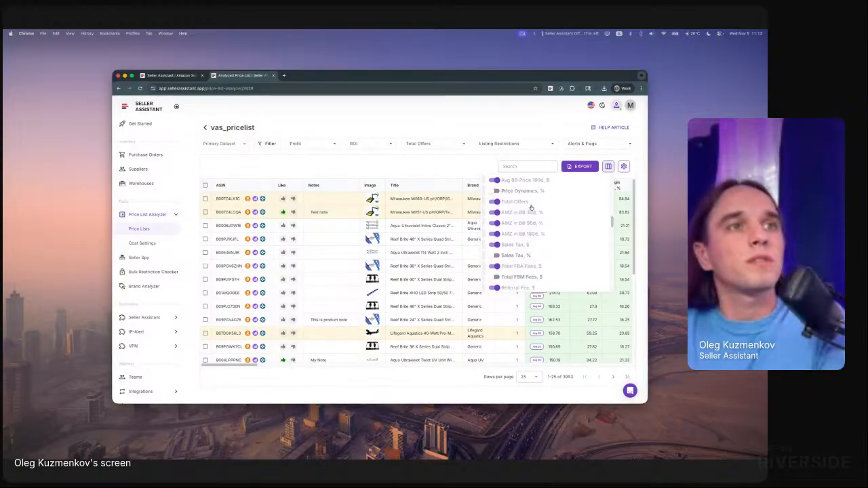
scroll(523, 211, up, 3)
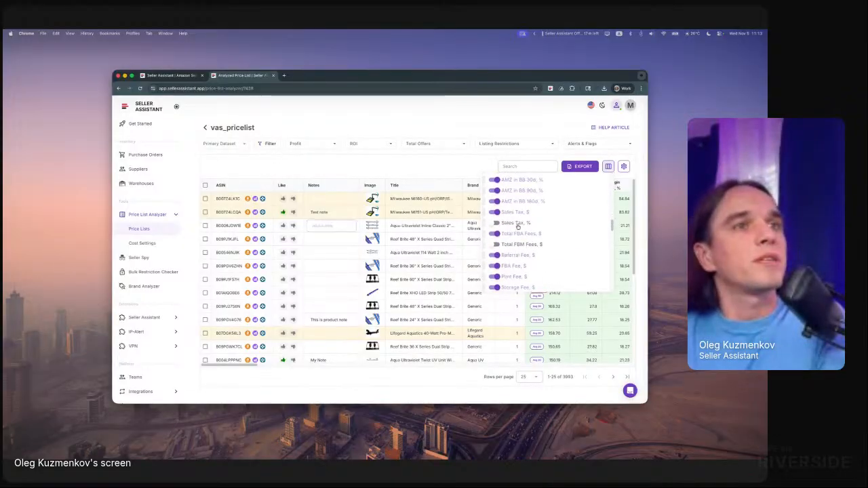
scroll(535, 229, up, 4)
scroll(535, 228, up, 4)
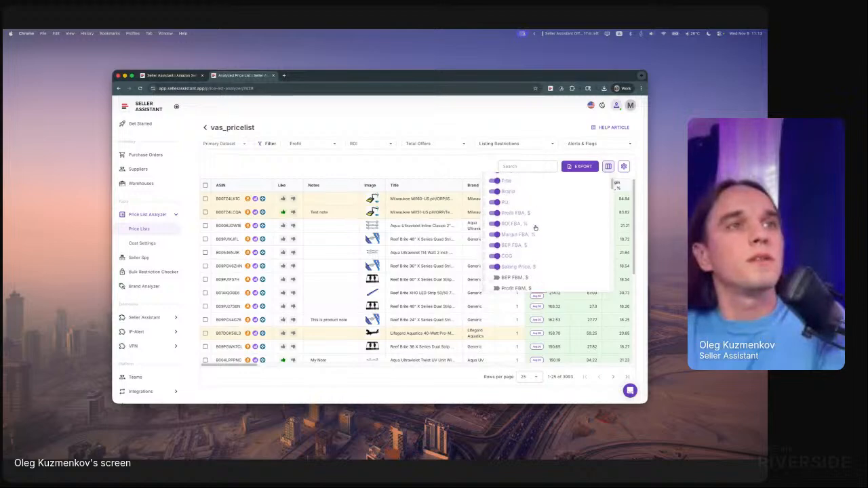
click(451, 172)
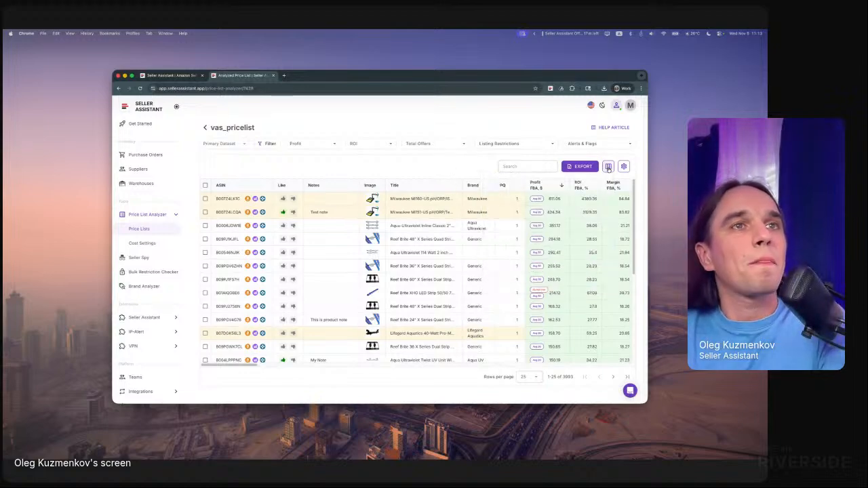
- Move the Notes column directly after Title and hide the Margin FBA, % column in the results table
click(608, 168)
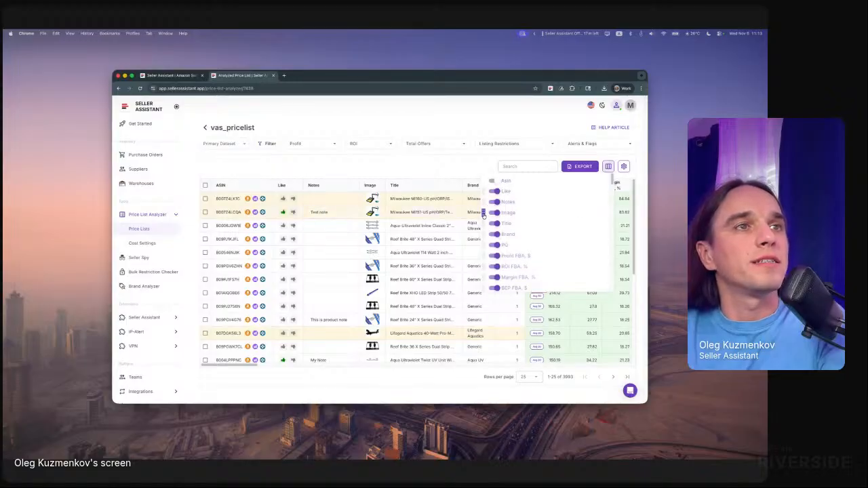
mouse_move(484, 215)
mouse_down()
mouse_move(484, 202)
mouse_move(484, 212)
mouse_up()
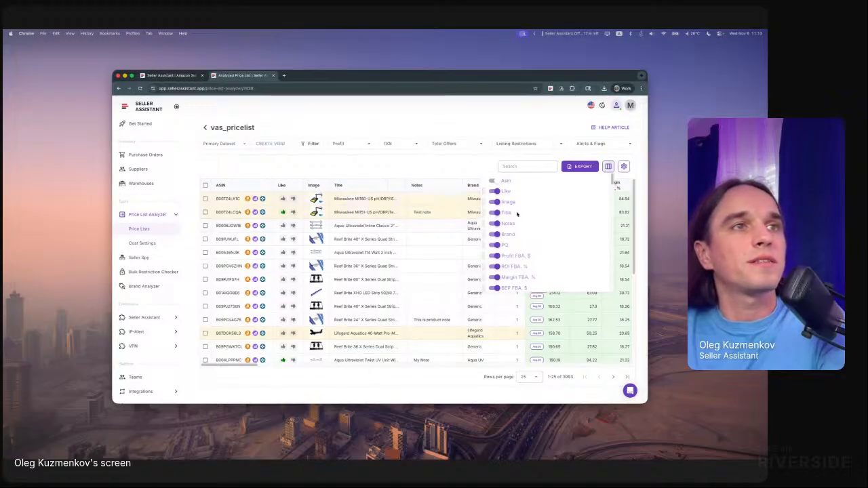
scroll(515, 241, down, 1)
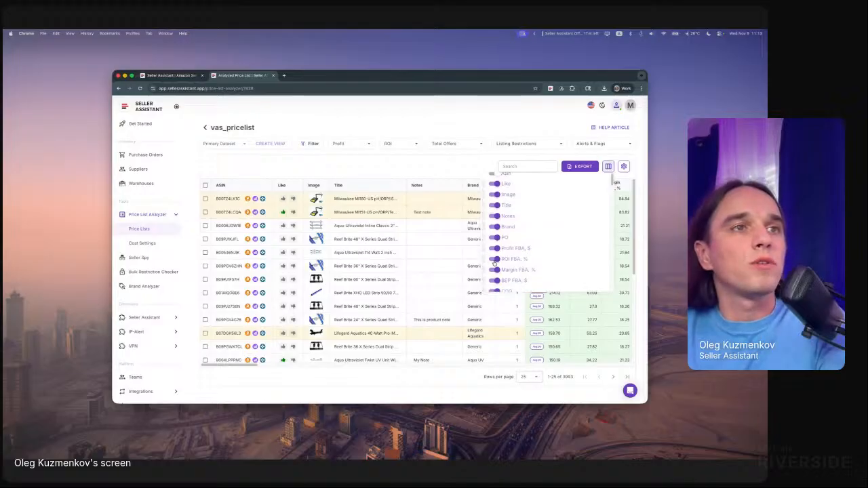
click(538, 270)
scroll(540, 268, down, 3)
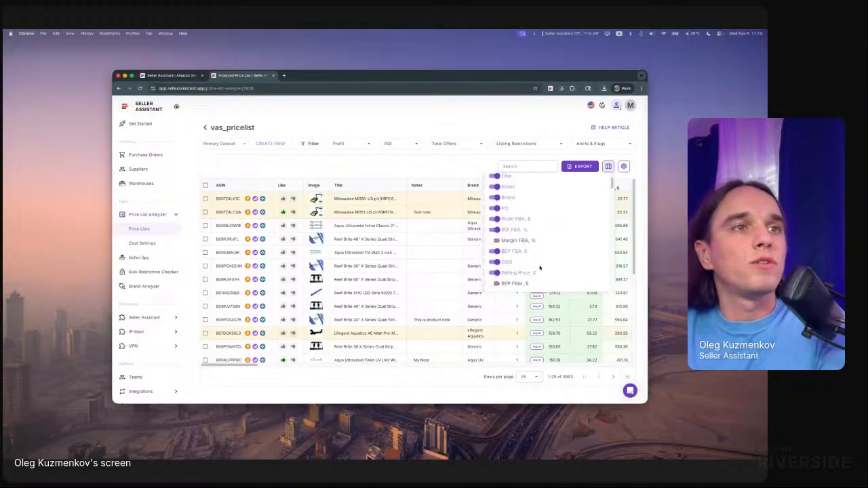
- Move the Warnings column up so that it directly follows the PQ column
scroll(533, 265, down, 6)
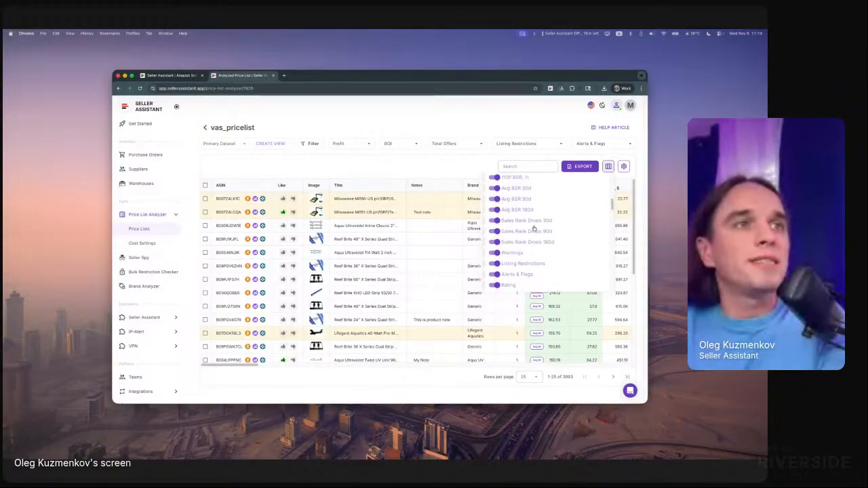
scroll(534, 229, up, 1)
mouse_move(484, 255)
mouse_down()
mouse_move(486, 215)
mouse_move(488, 256)
mouse_up()
- Place the Listing Restrictions column directly after PQ and the Warnings column directly after ROI FBA, %, and close the column list
scroll(491, 246, down, 5)
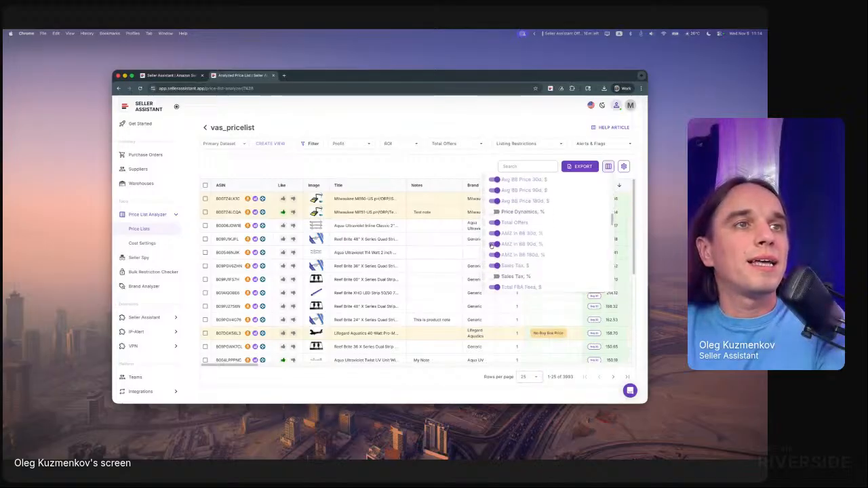
scroll(491, 245, up, 5)
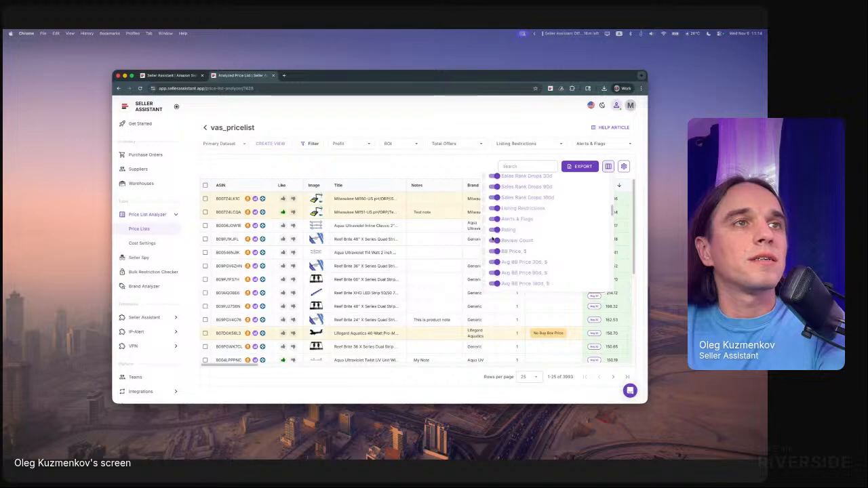
scroll(484, 212, up, 1)
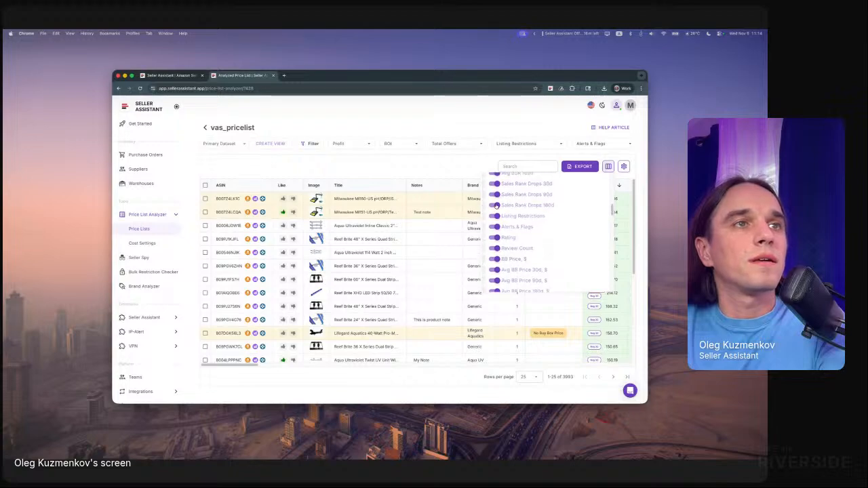
drag(486, 216, 485, 237)
click(454, 167)
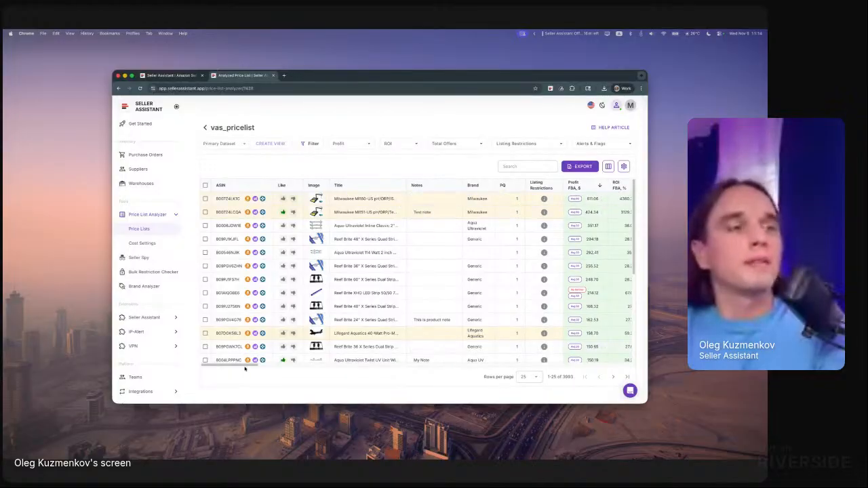
drag(245, 367, 274, 365)
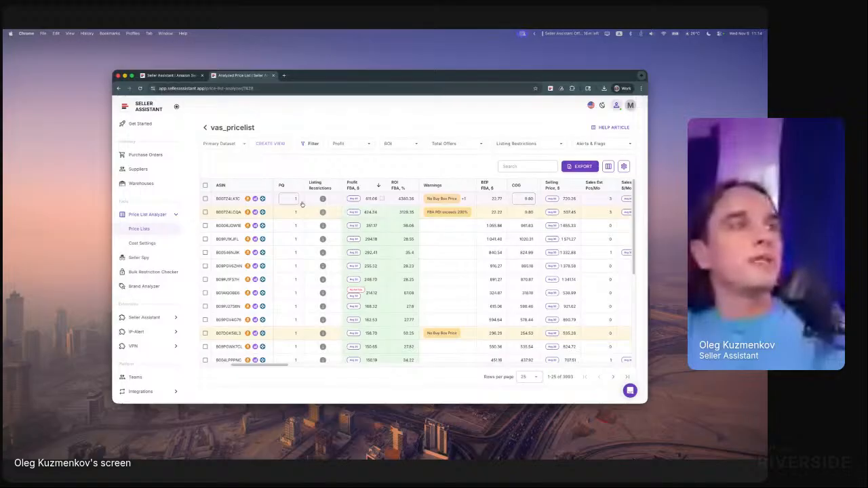
click(527, 198)
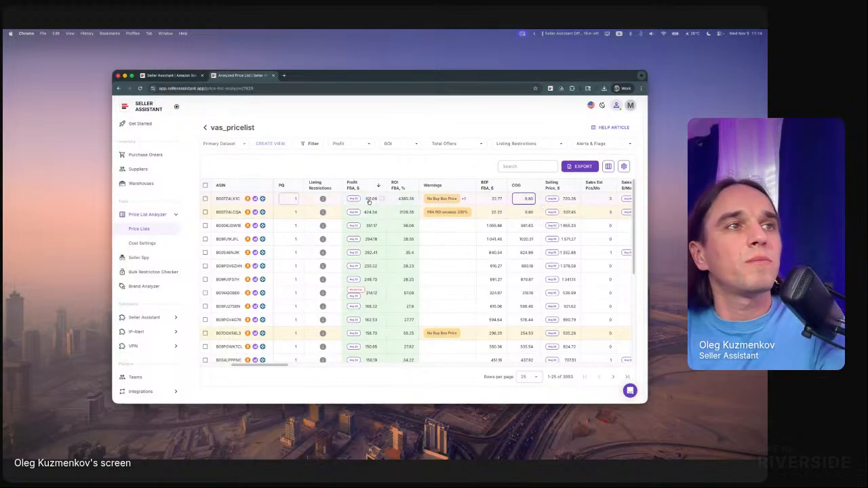
drag(273, 366, 216, 369)
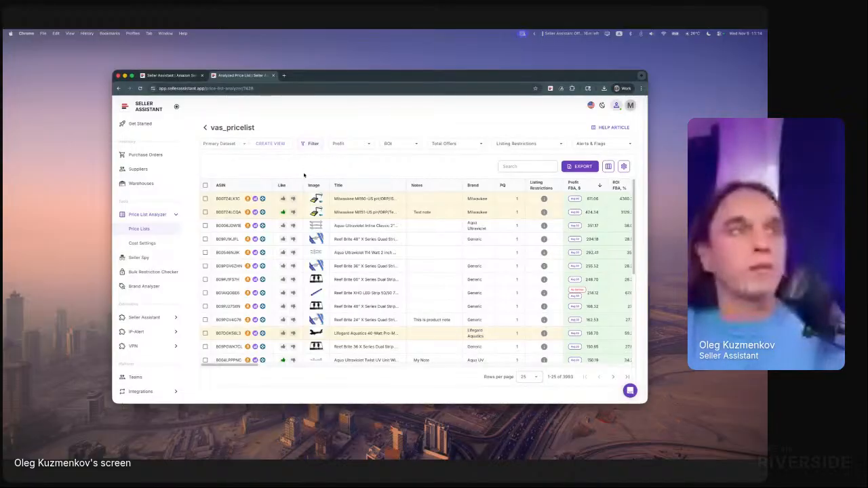
- Filter the results table to products with an FBA profit greater than or equal to $1
click(349, 144)
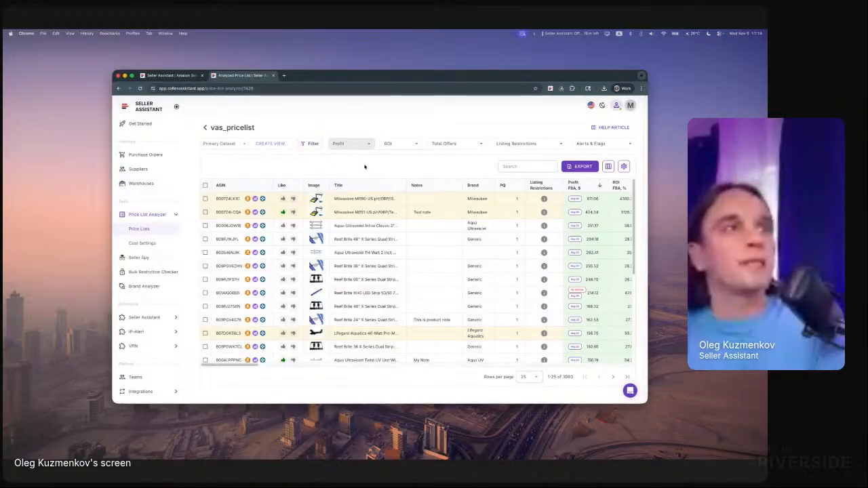
click(366, 180)
text(5)
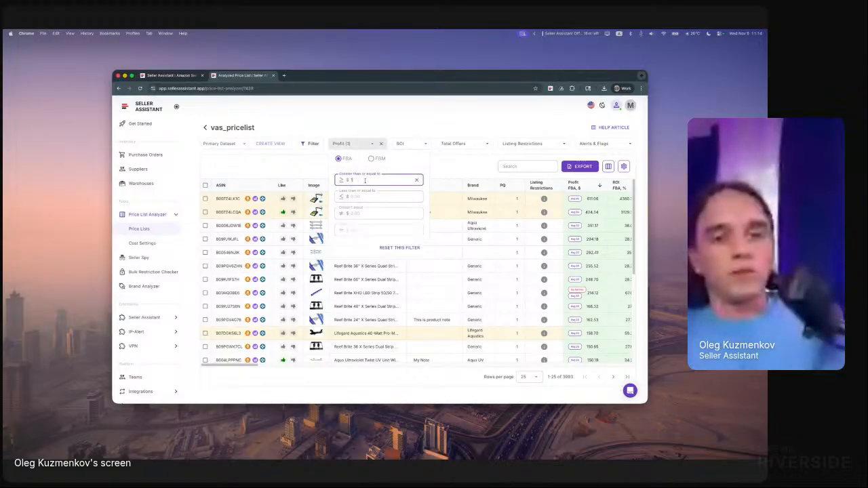
click(292, 170)
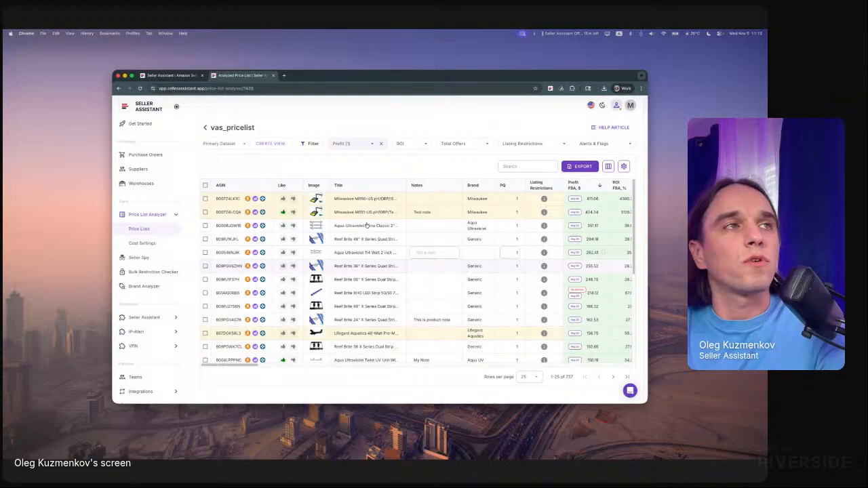
- Add a Brand filter that includes every brand except Generic
click(305, 144)
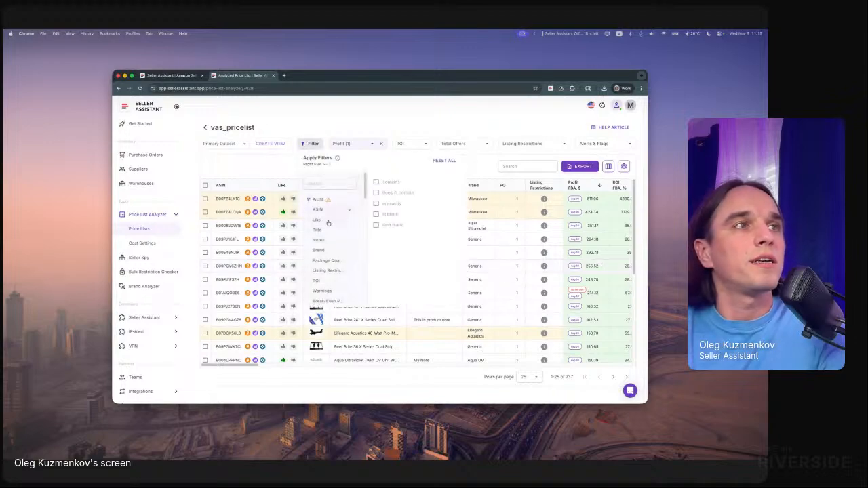
click(329, 251)
click(398, 181)
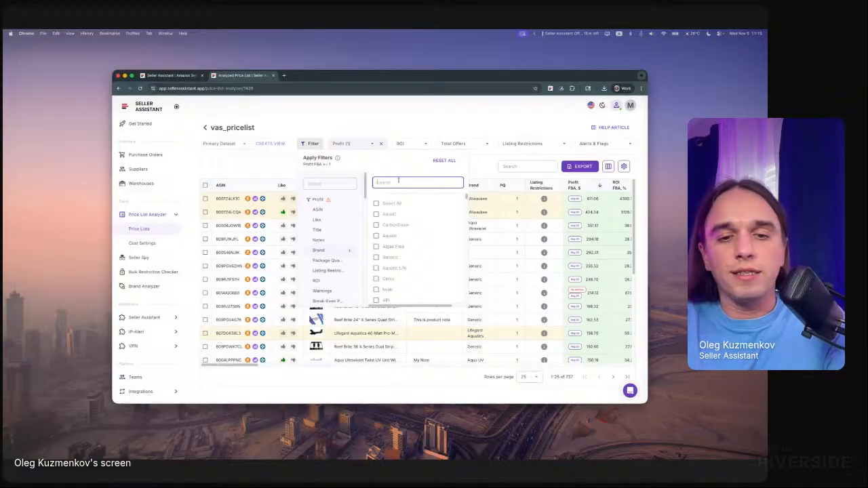
click(392, 203)
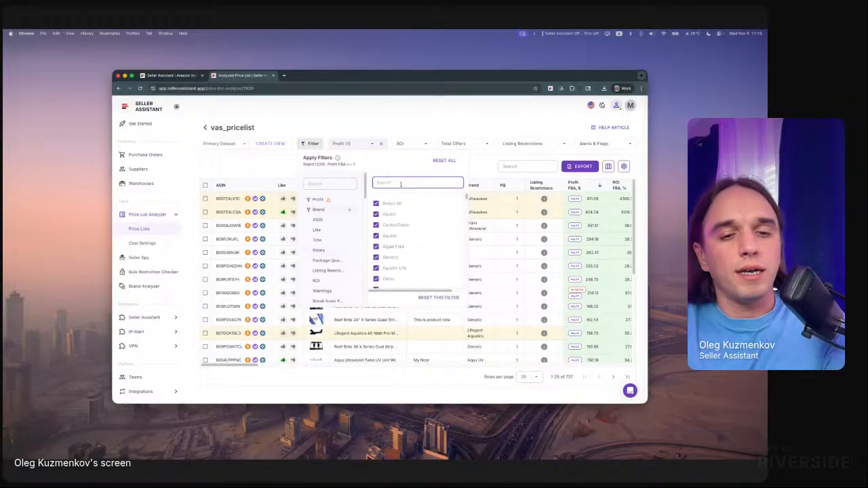
text(gene)
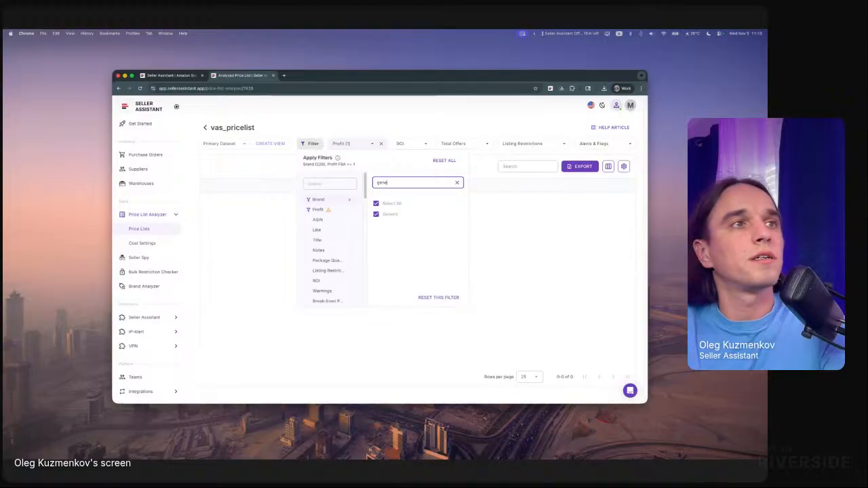
click(376, 215)
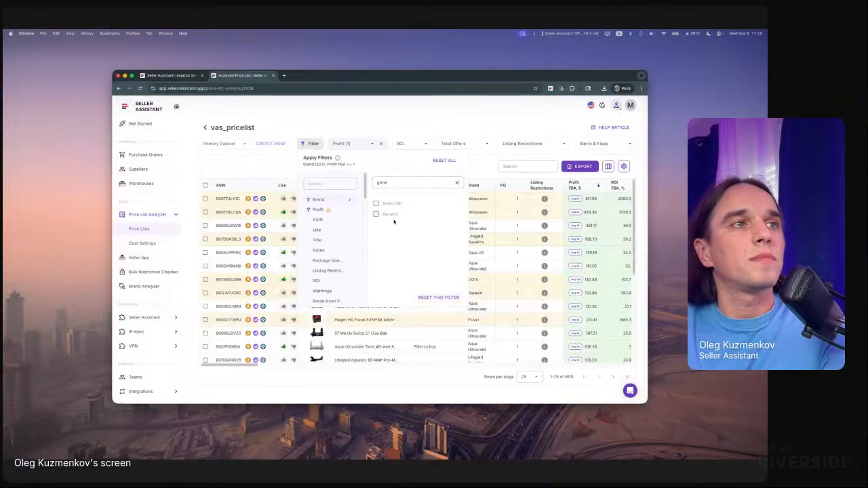
click(457, 183)
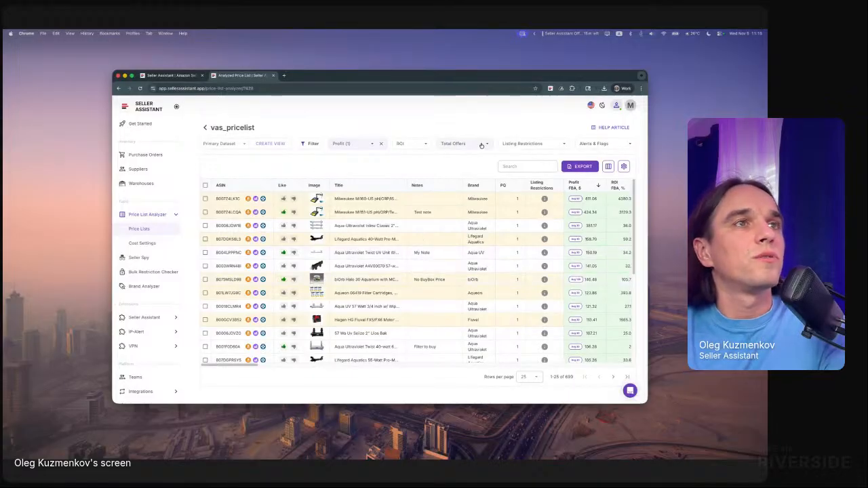
- Set the Alerts & Flags filter to No for Oversize, Variations, Fragile, Meltable, Adult, Hazmat and Amazon in BB
click(590, 144)
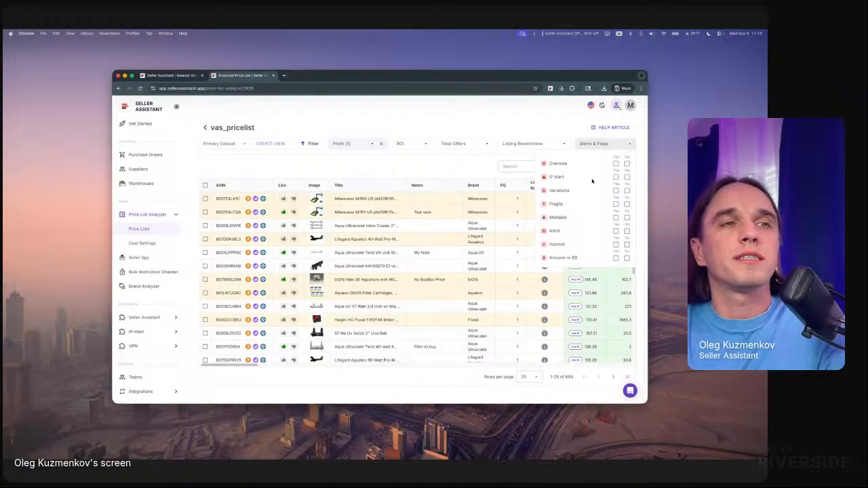
click(628, 166)
click(627, 191)
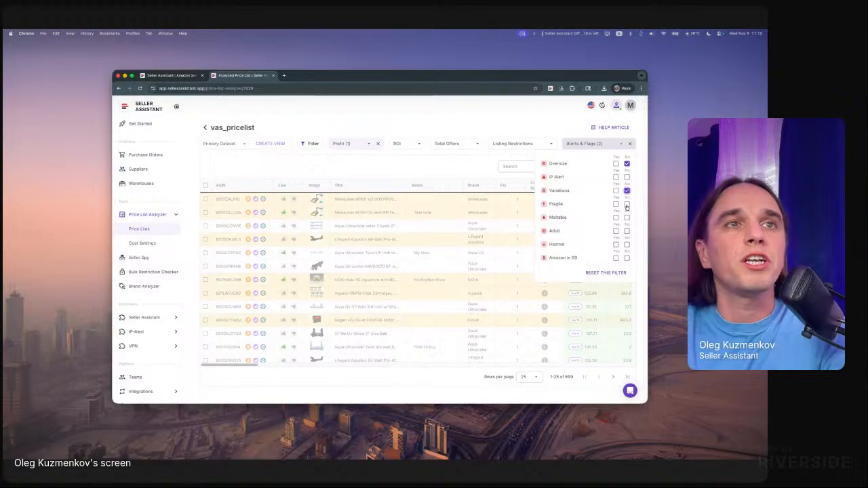
click(627, 204)
click(627, 218)
click(626, 232)
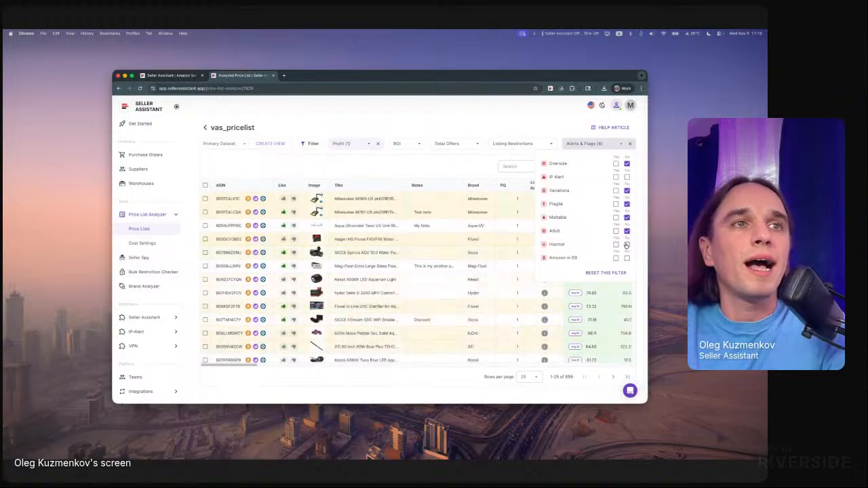
click(626, 245)
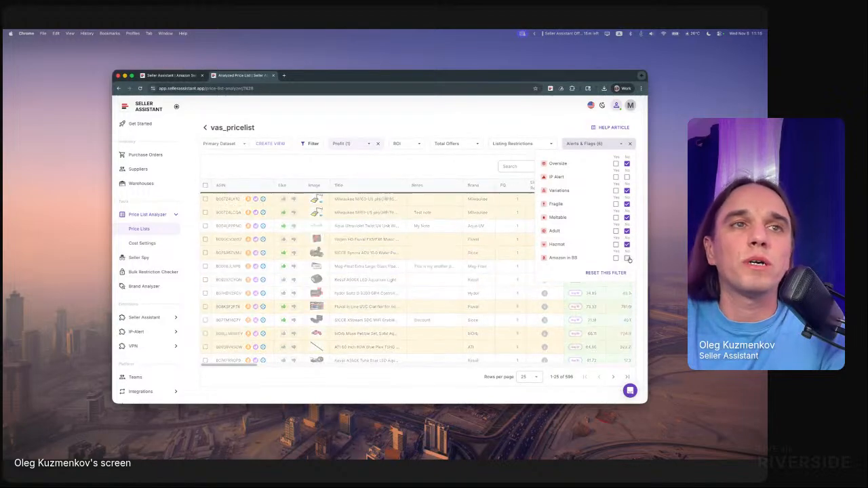
click(627, 258)
click(555, 125)
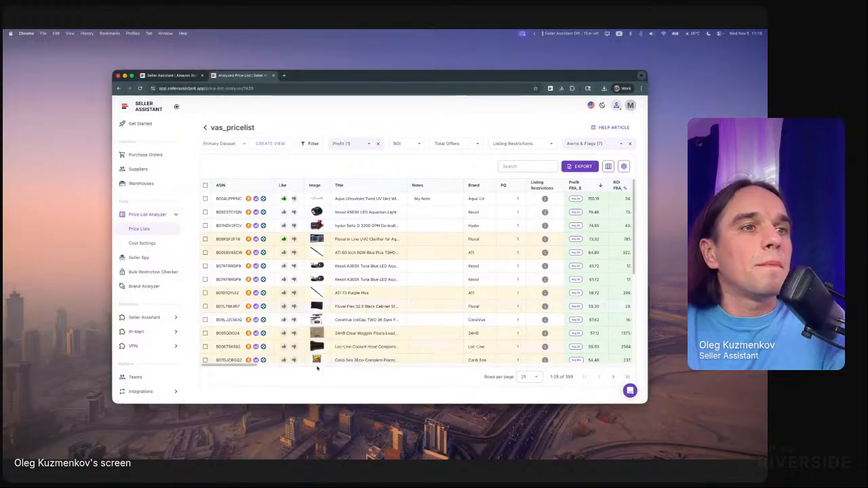
- Set the Warnings filter to No for No FBA Fees, No COGs, Set or Bundle, Too low FBA ROI and Too high FBA ROI
drag(253, 366, 279, 366)
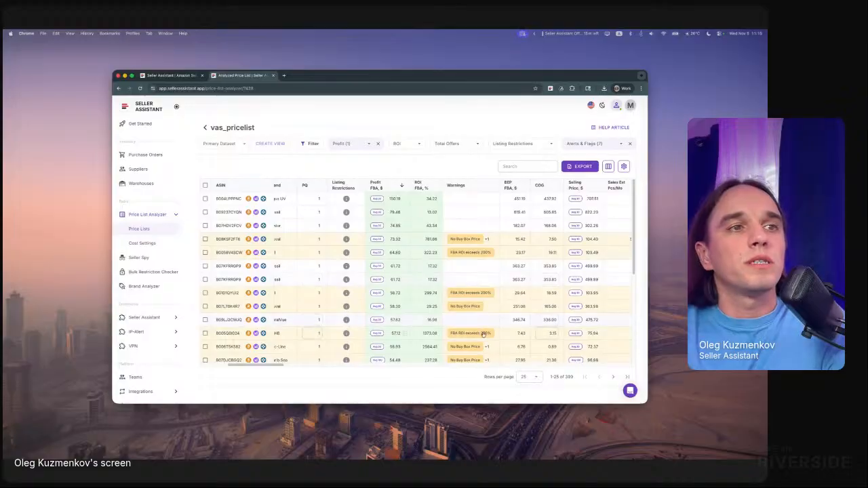
click(314, 144)
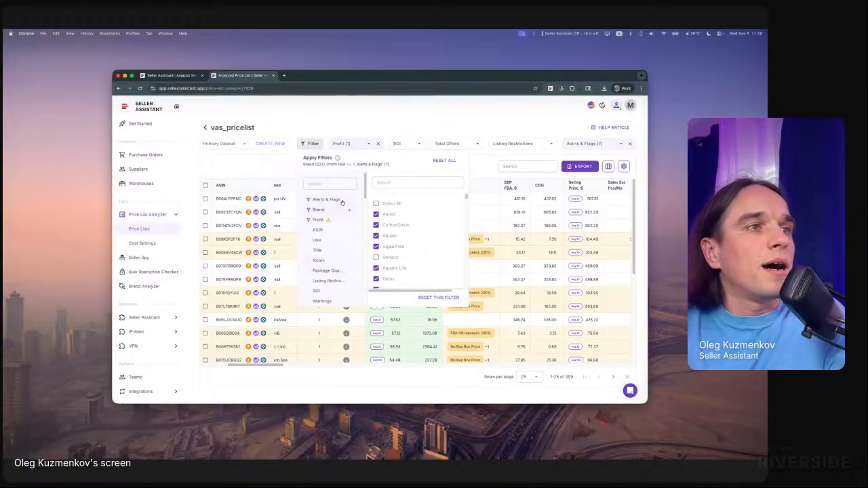
click(334, 301)
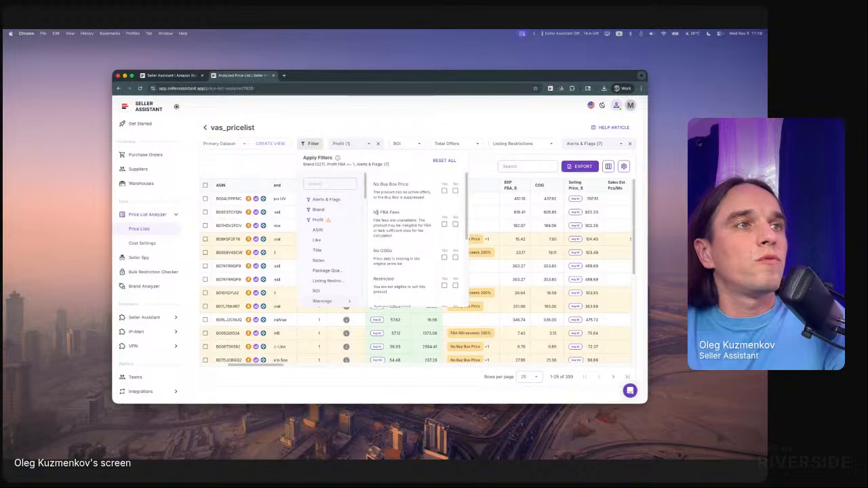
click(455, 224)
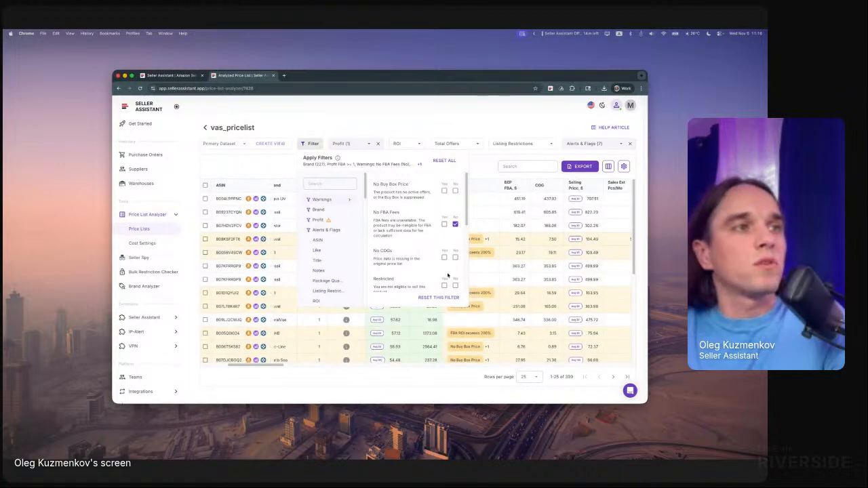
click(455, 259)
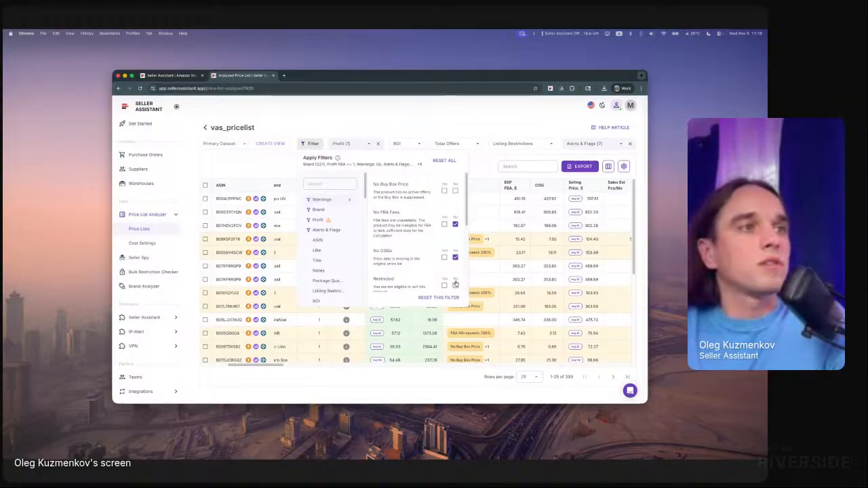
scroll(454, 278, down, 1)
scroll(456, 288, down, 2)
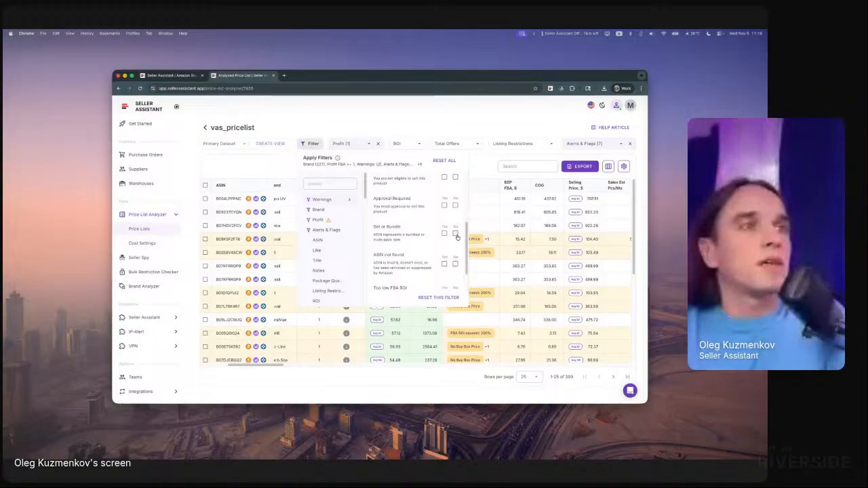
click(456, 234)
scroll(455, 270, down, 1)
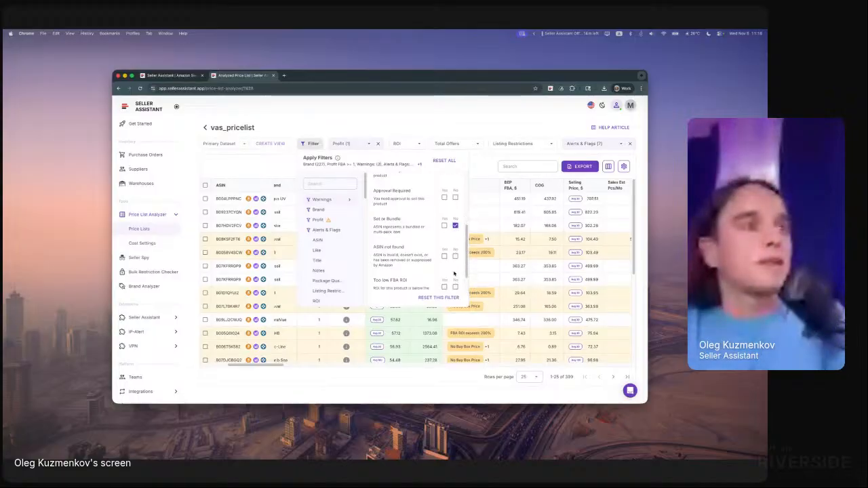
click(456, 287)
scroll(455, 286, down, 1)
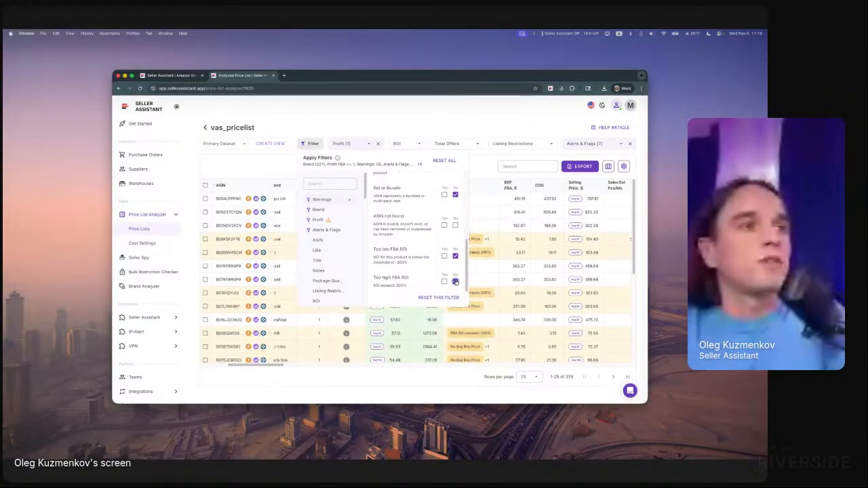
click(455, 281)
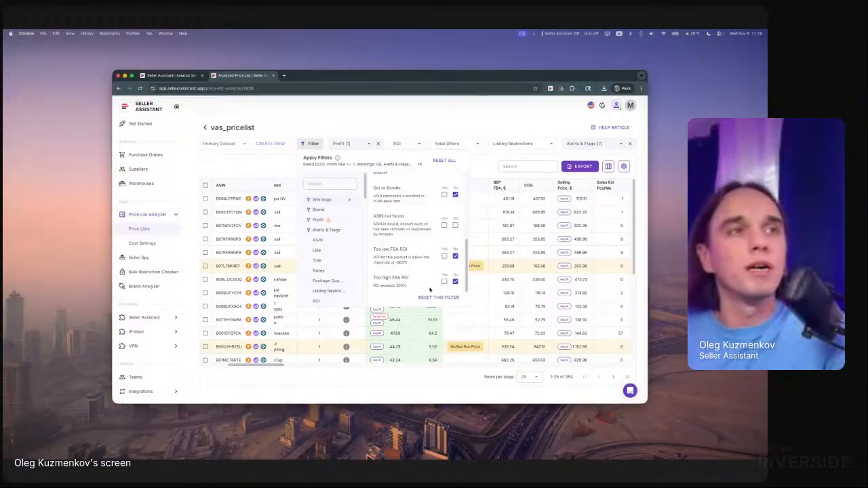
click(481, 125)
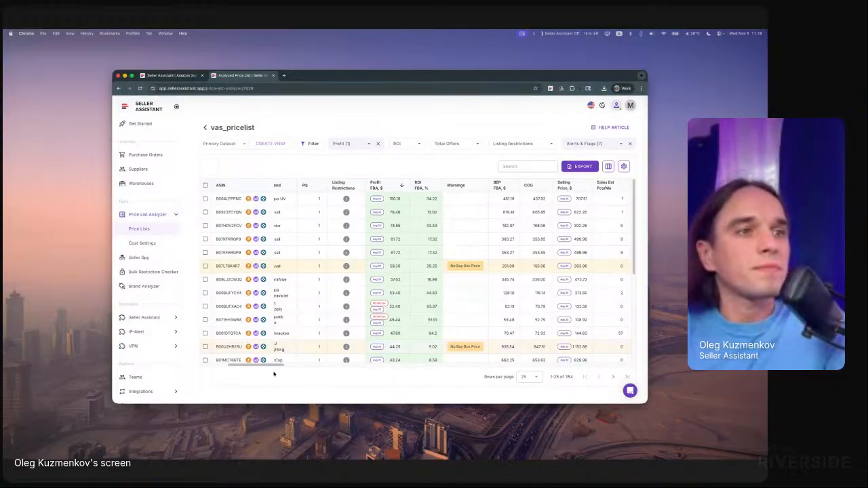
- Select all filtered products across every page, run the restrictions check on them, and review the Listing Restrictions column
drag(264, 365, 224, 374)
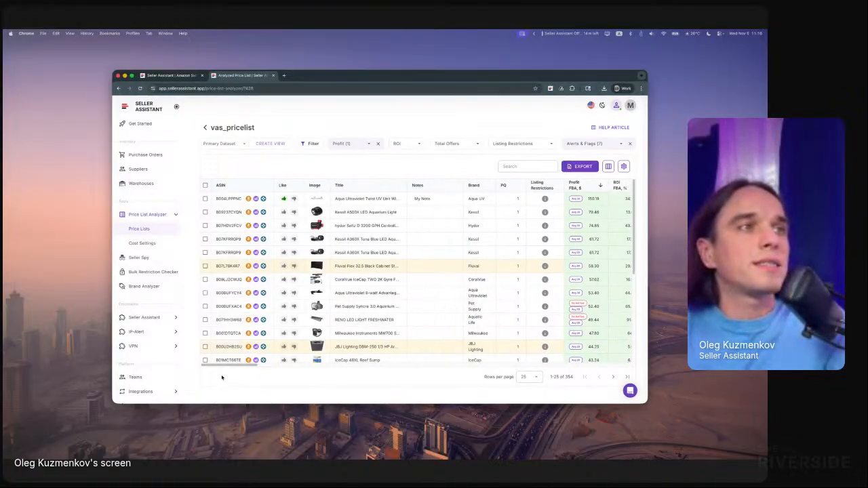
click(205, 186)
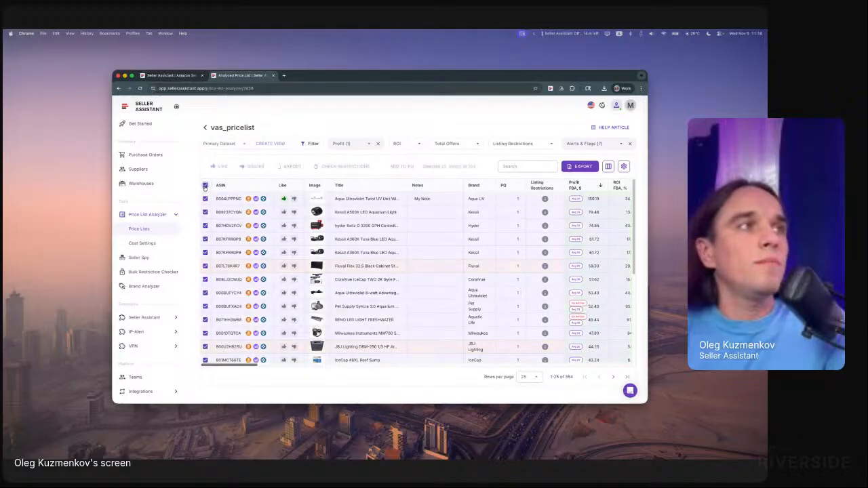
click(465, 167)
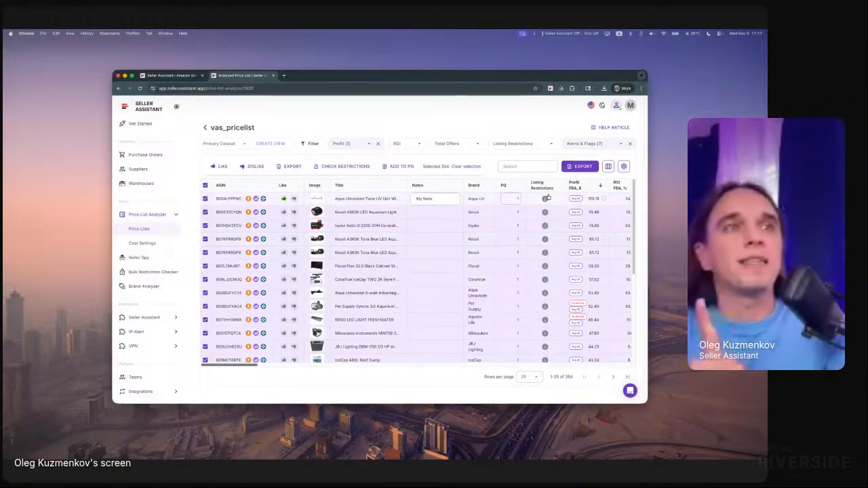
click(326, 168)
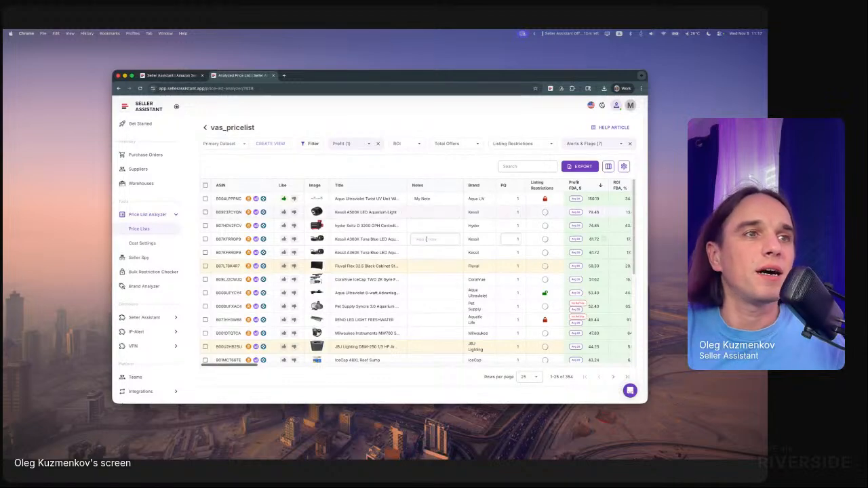
mouse_move(545, 295)
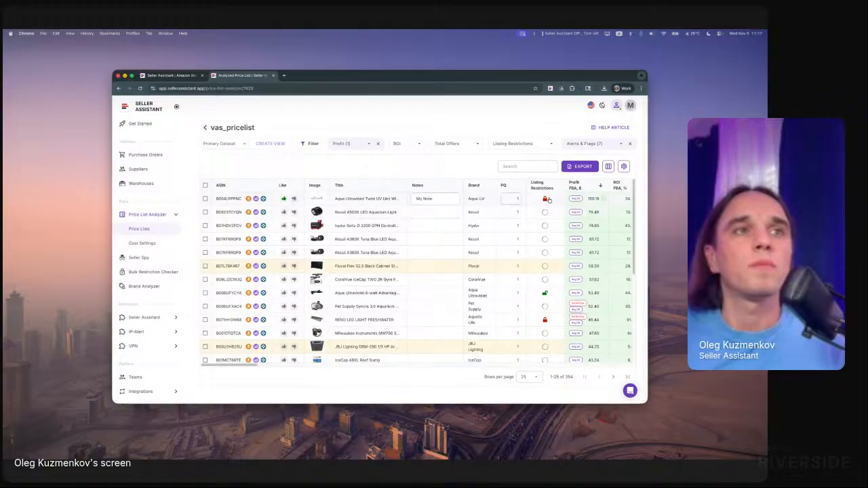
mouse_move(547, 200)
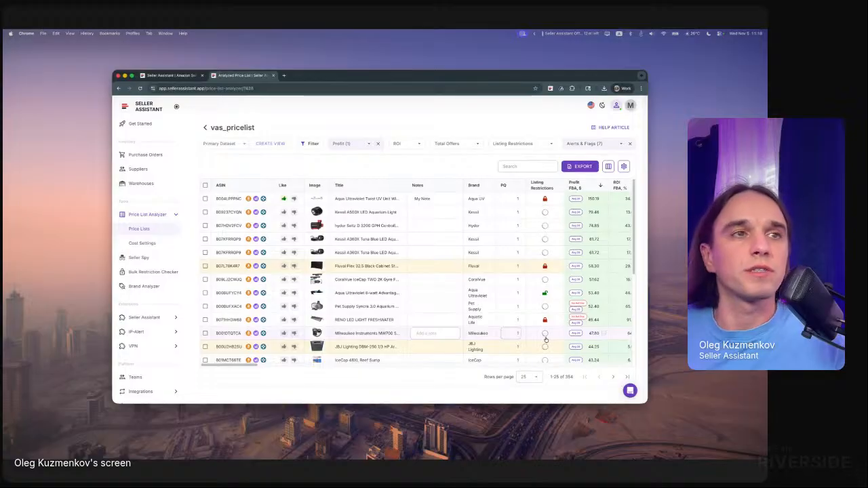
scroll(553, 301, down, 3)
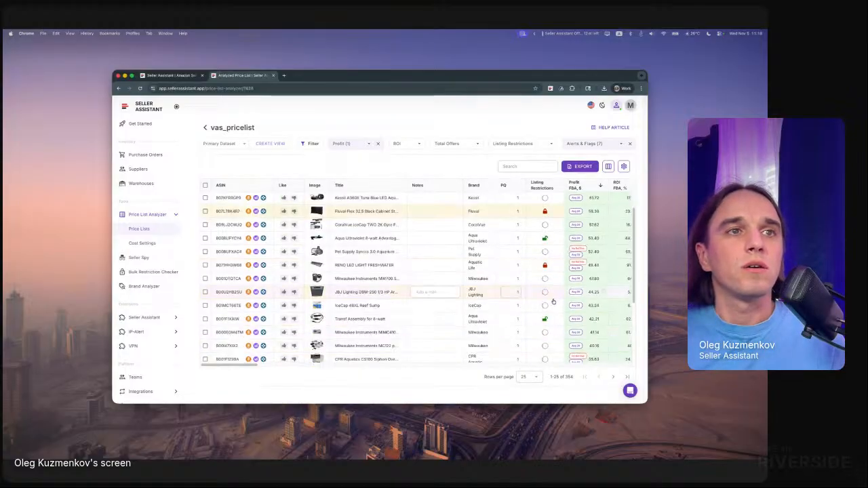
scroll(553, 298, up, 3)
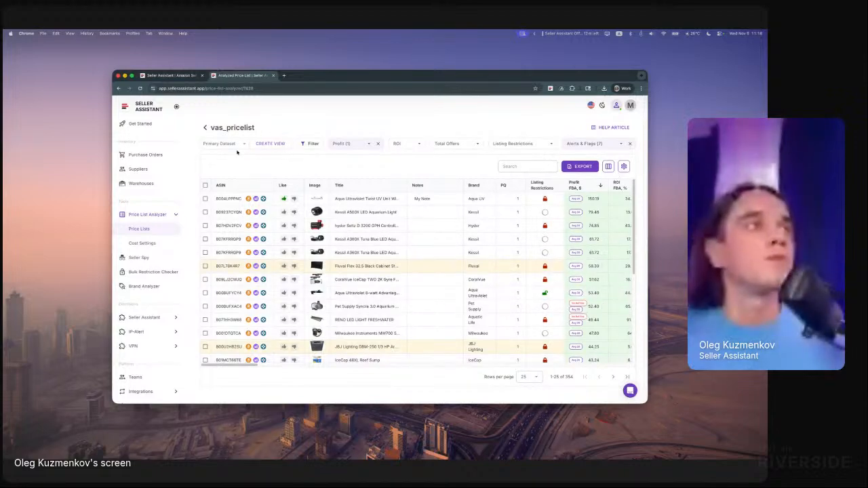
- Save the current filters, sorting and column order as a new view named Demo View Nov 5
click(269, 144)
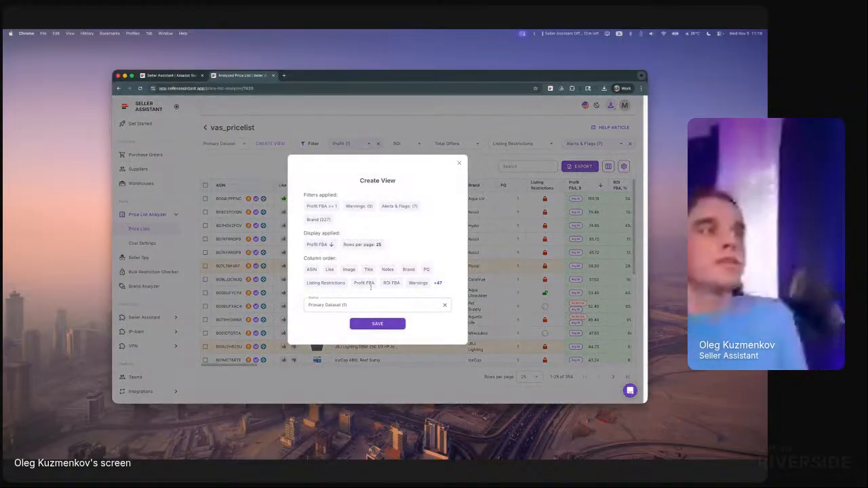
drag(369, 305, 254, 301)
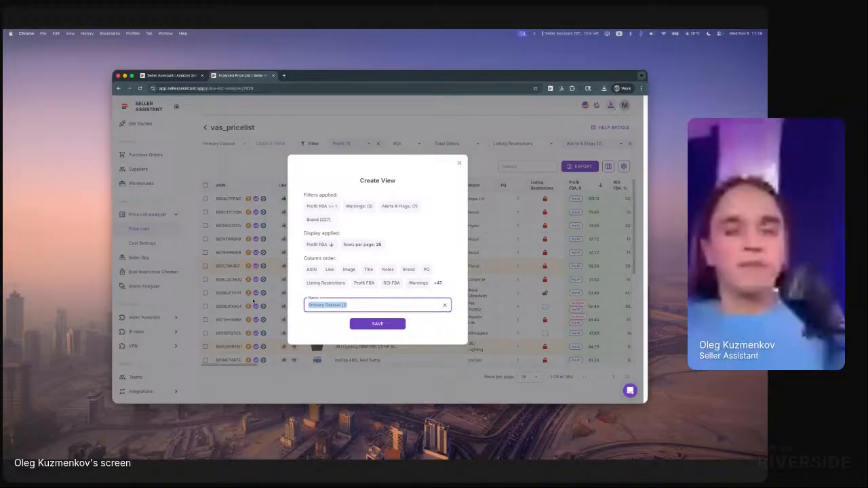
text(Da)
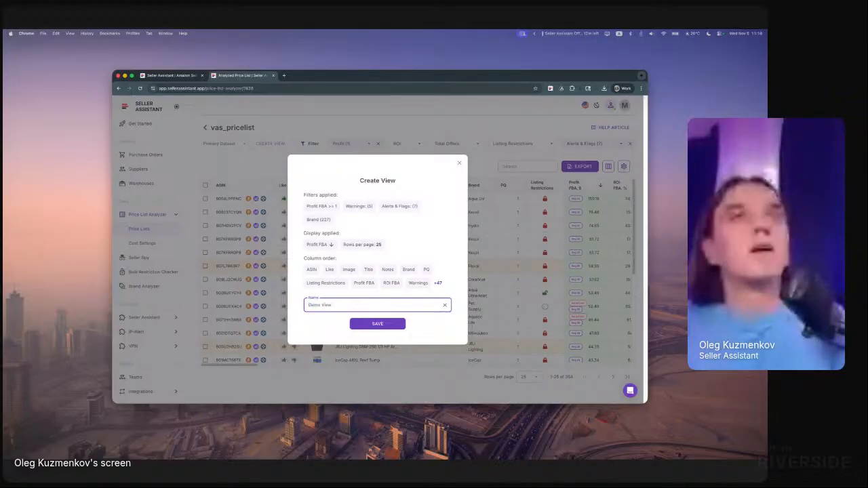
text(mo View Nov 5)
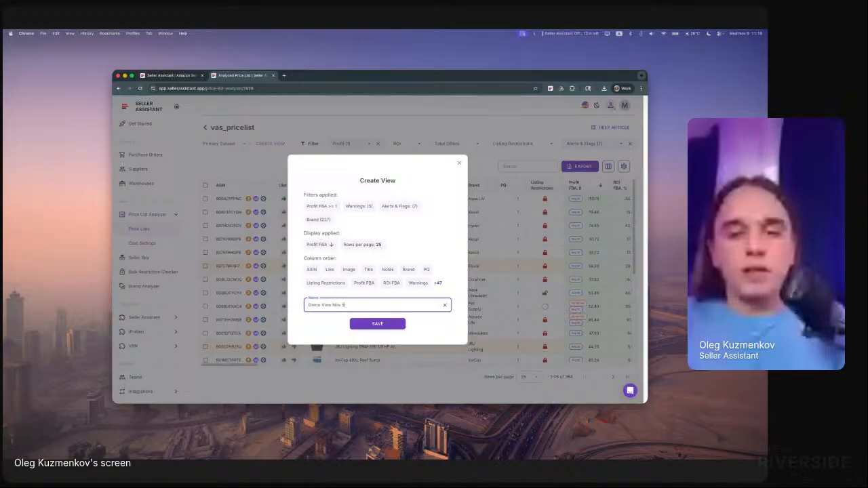
click(377, 324)
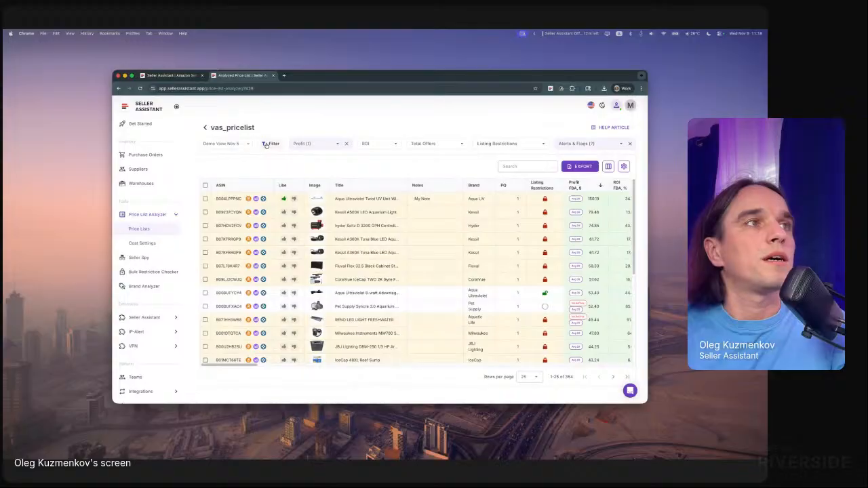
- Open the edit settings of the Demo View Nov 5 view, review its filters and column order, and close them
click(230, 144)
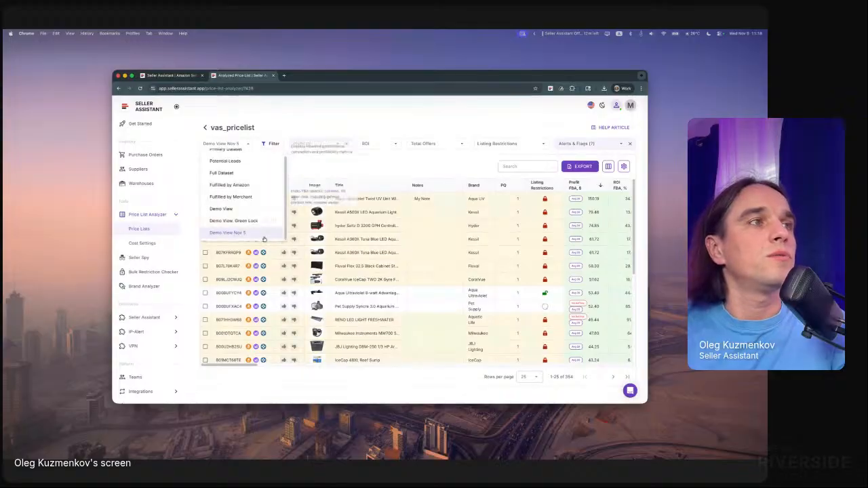
click(275, 232)
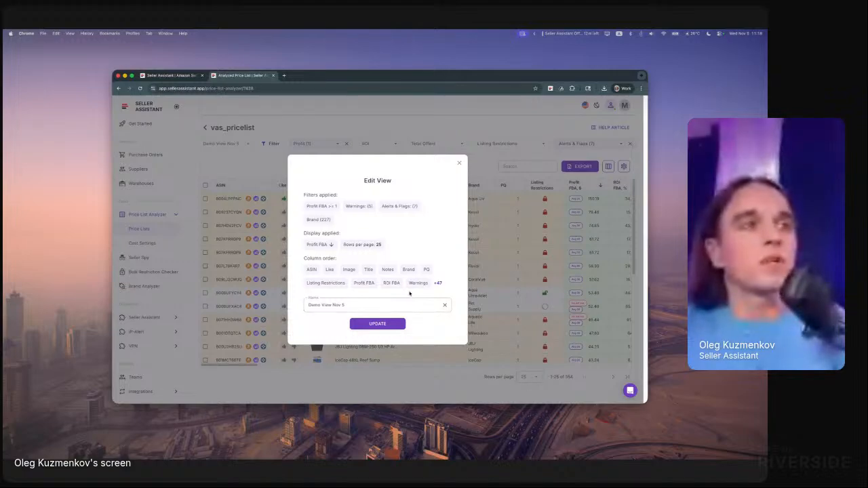
click(459, 164)
- Open the second vas_pricelist in the Price Lists overview and apply the Demo View Nov 5 view to it
click(142, 229)
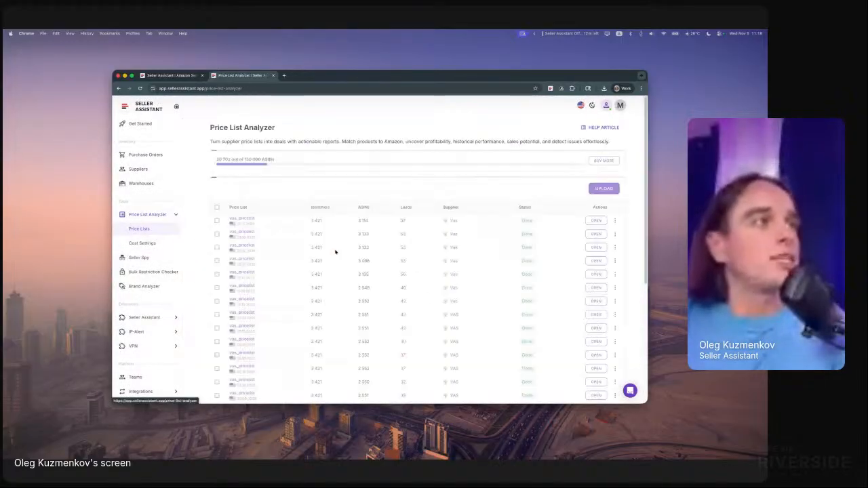
click(595, 234)
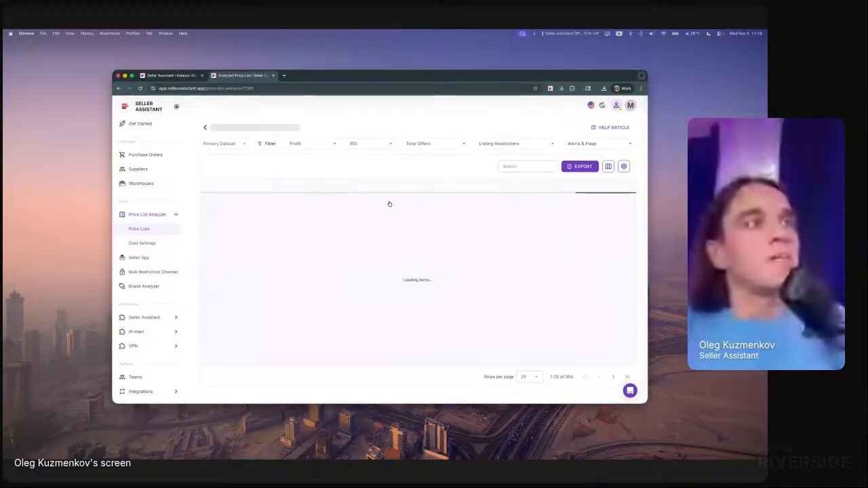
click(233, 144)
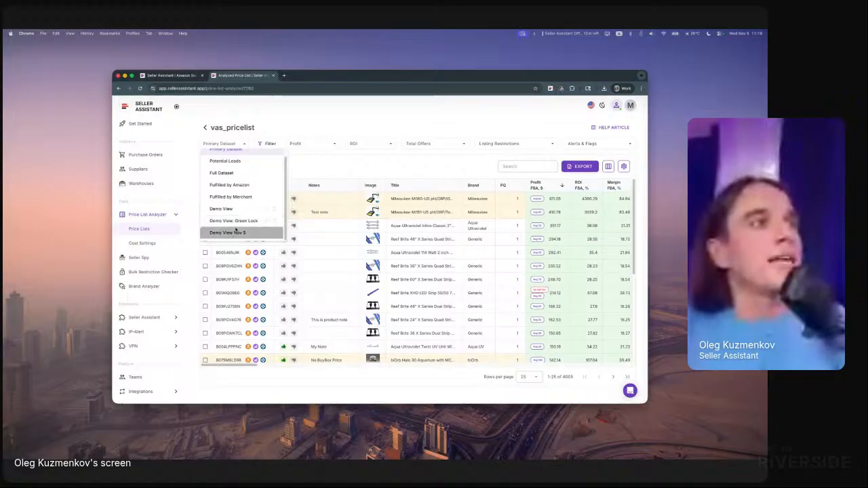
click(235, 232)
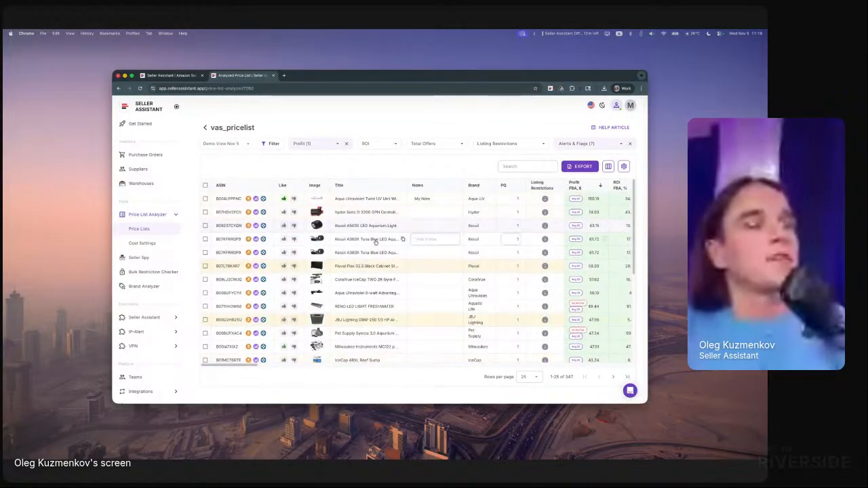
- Return to the Price Lists overview, open the most recent vas_pricelist and apply the Demo View Nov 5 view
click(156, 234)
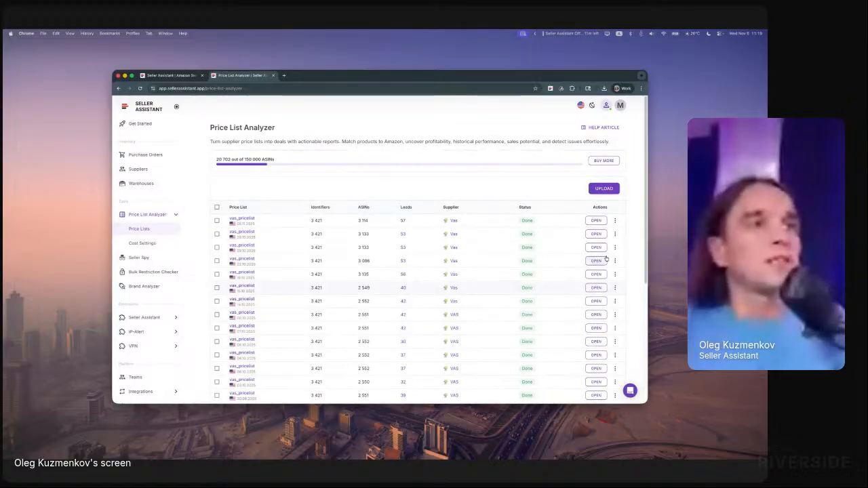
click(596, 221)
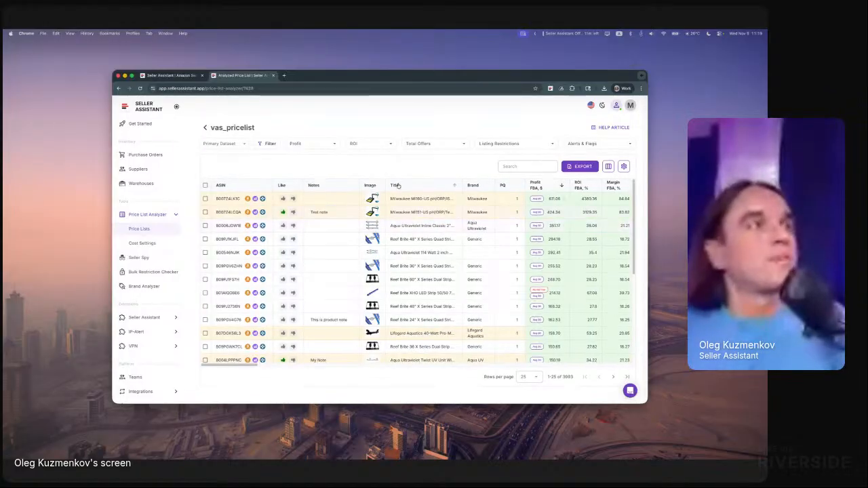
click(226, 143)
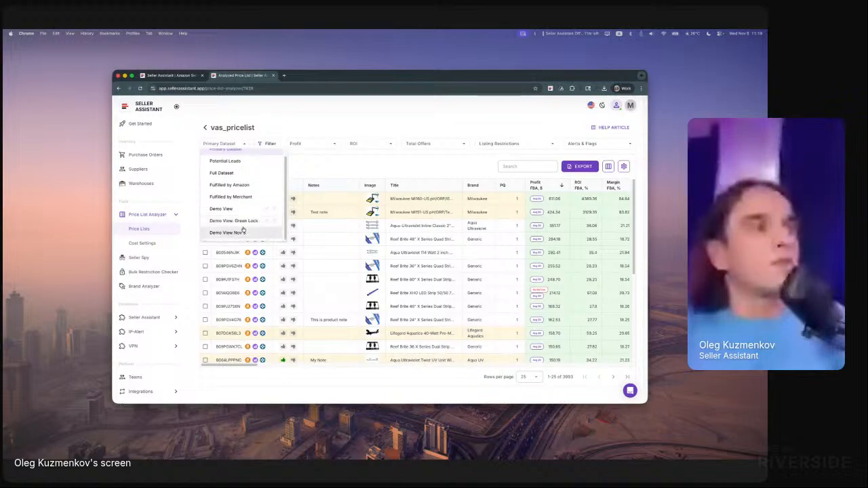
click(238, 232)
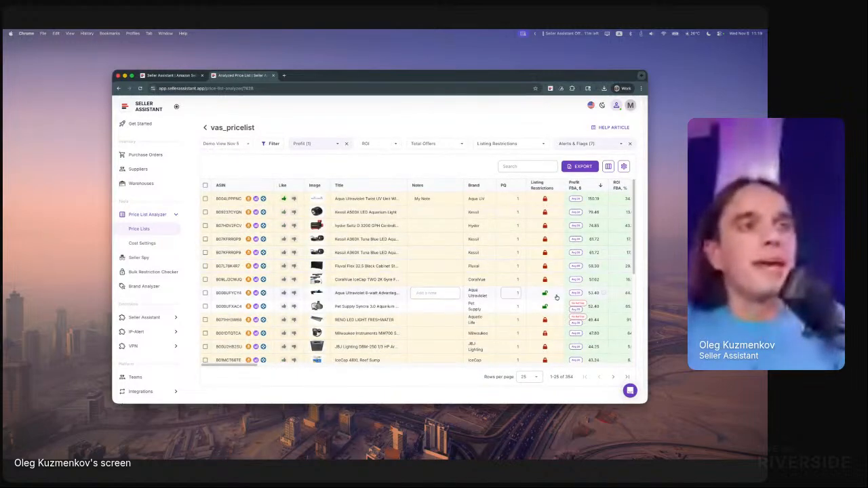
- Review the Listing Restrictions column and set the Listing Restrictions filter to Yes for Eligible to sell
scroll(552, 345, down, 5)
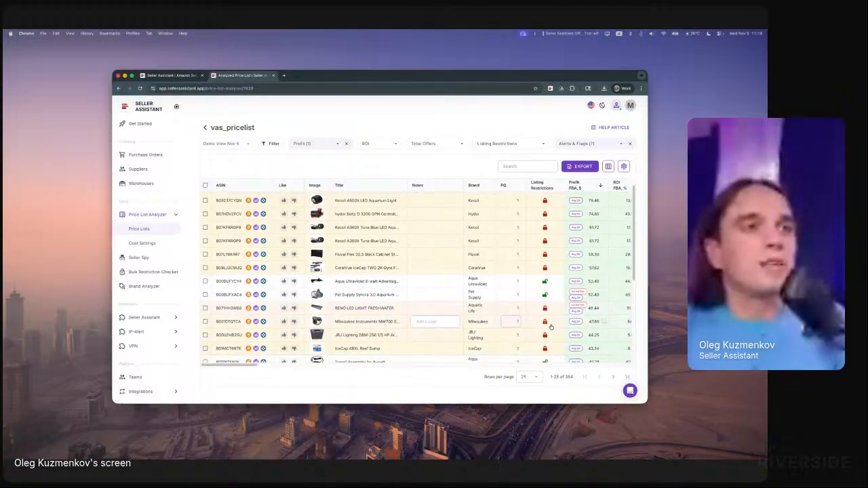
scroll(544, 291, up, 5)
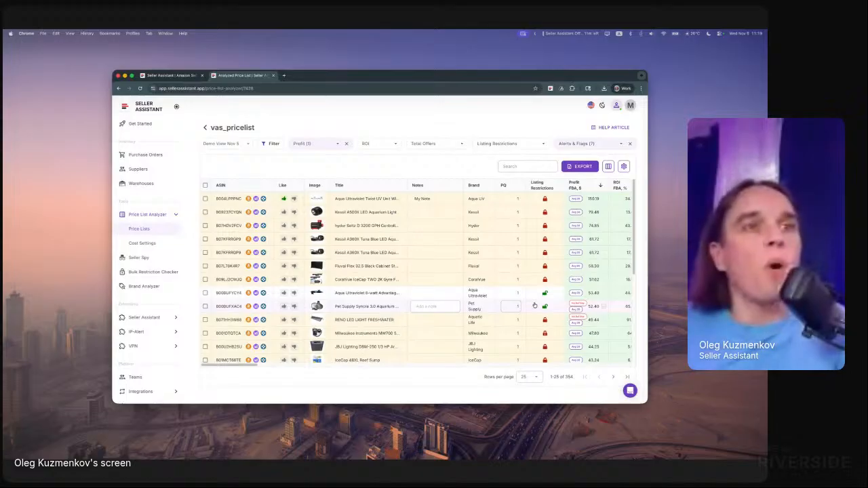
mouse_move(543, 296)
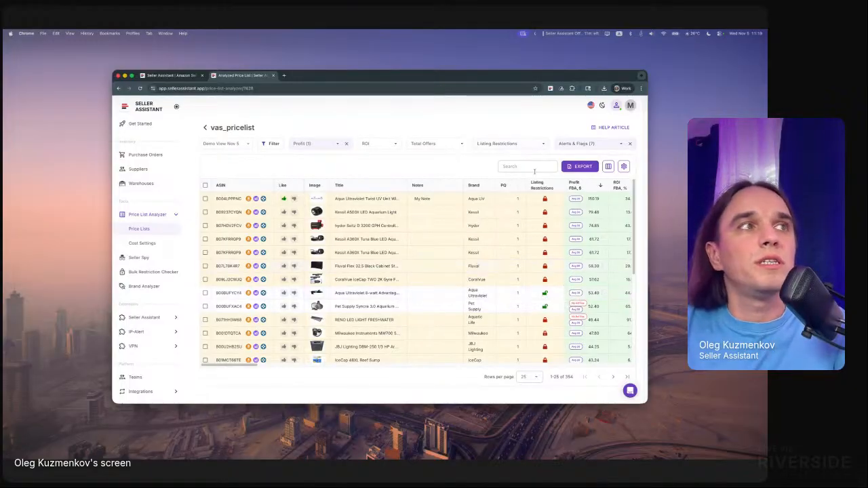
click(489, 143)
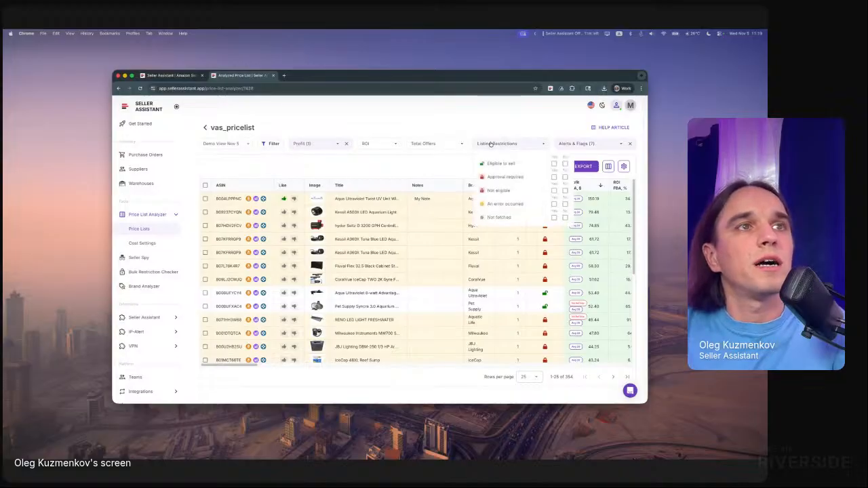
click(554, 164)
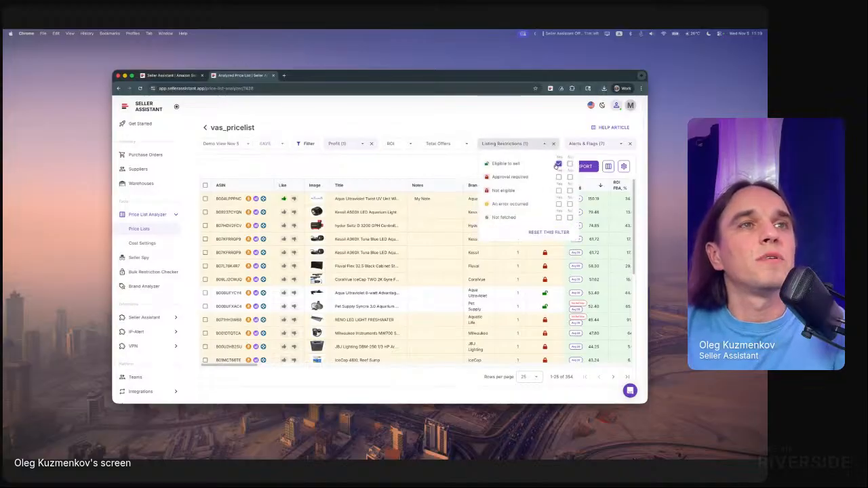
click(546, 116)
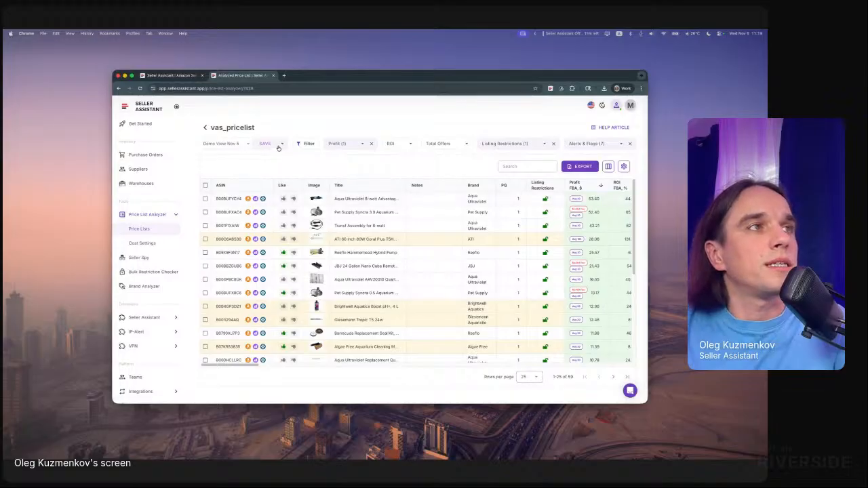
- Save the filtered list as a separate new view named Demo View Nov 5 Green Lock
click(281, 145)
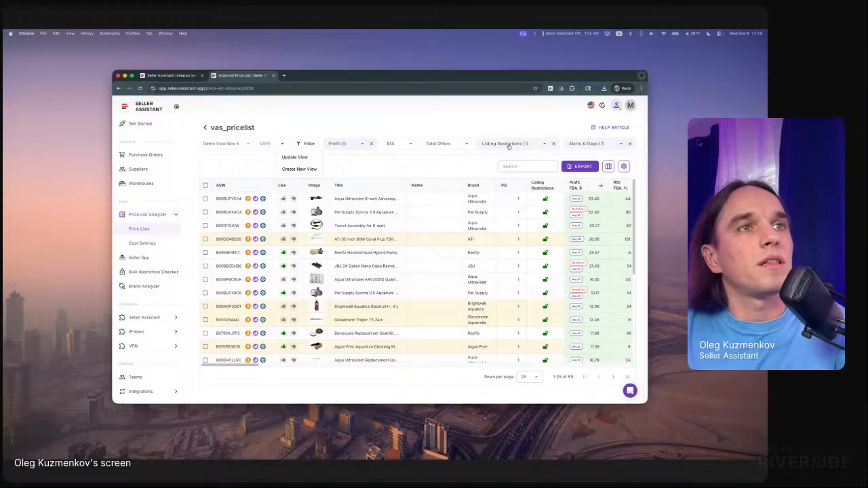
click(299, 169)
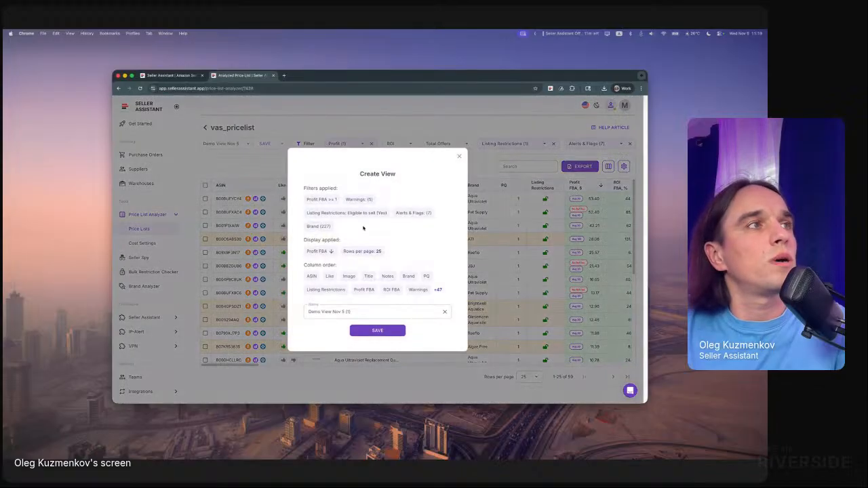
click(365, 312)
key(BackSpace)
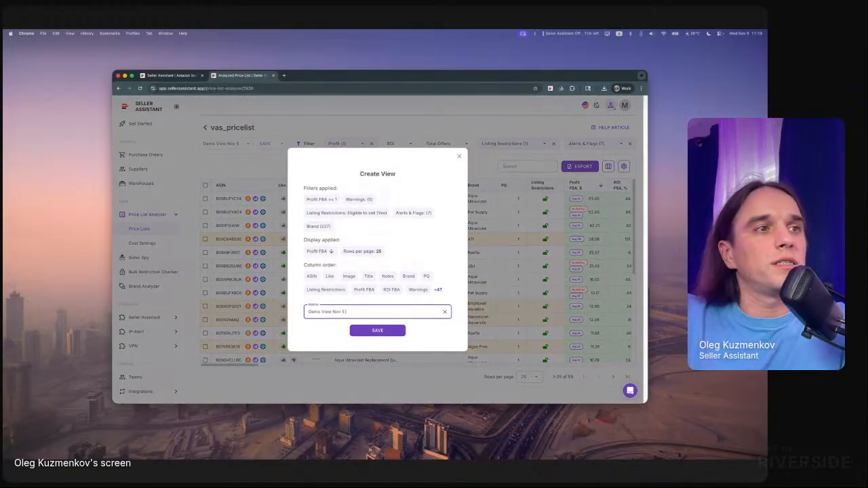
text(Green Lock)
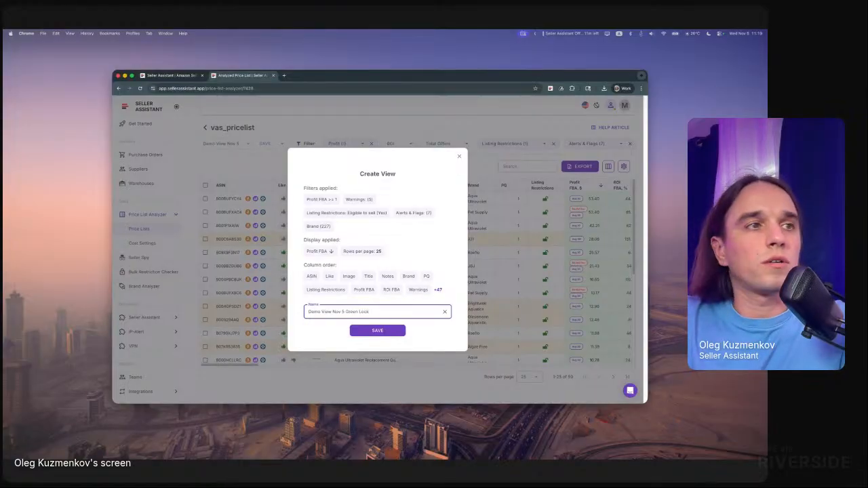
click(378, 330)
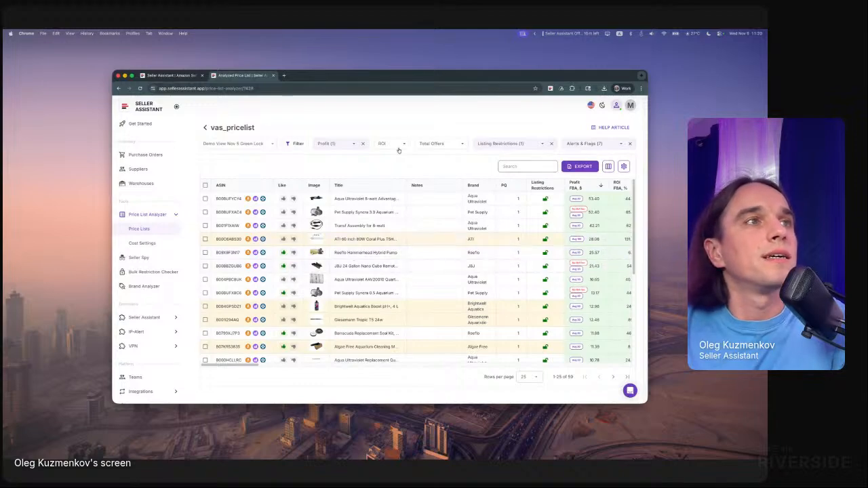
- Add a Like filter set to Yes so that only liked products are listed
click(296, 144)
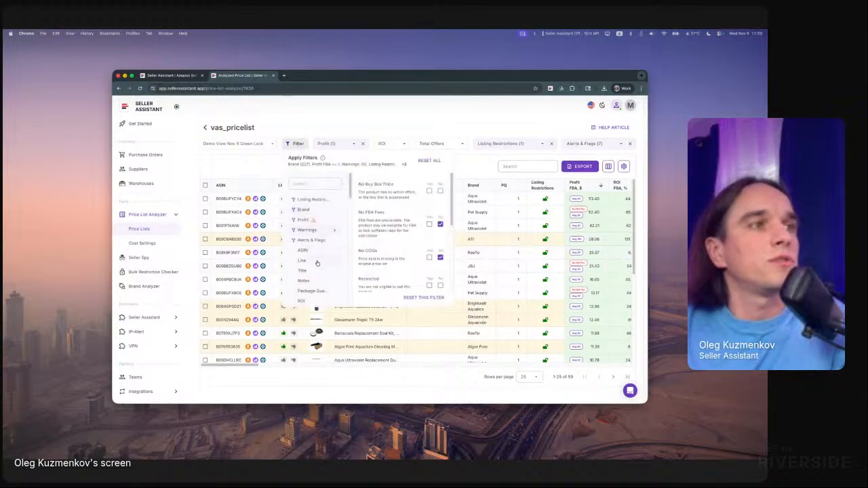
click(317, 262)
click(434, 186)
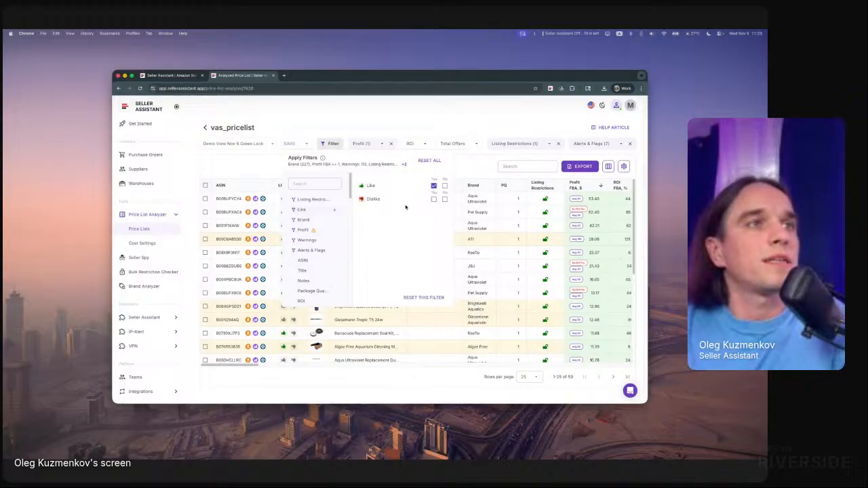
- Add an FBA ROI filter of greater than or equal to 40%
scroll(313, 284, down, 3)
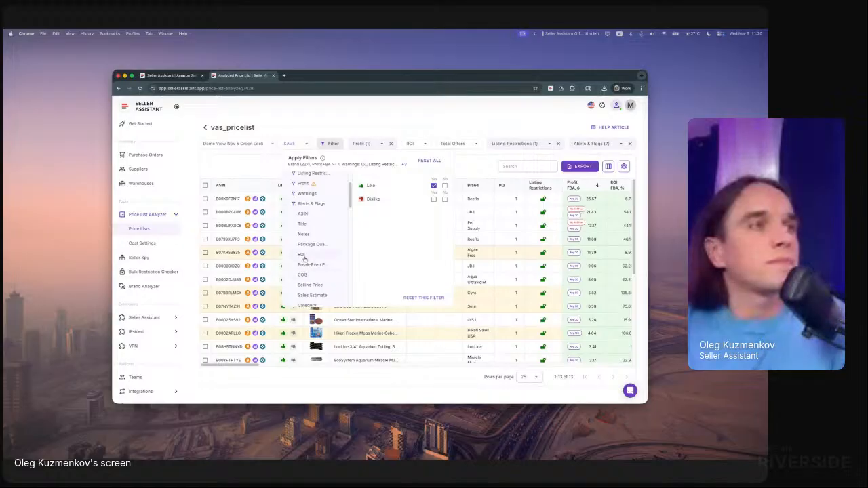
click(303, 255)
click(392, 204)
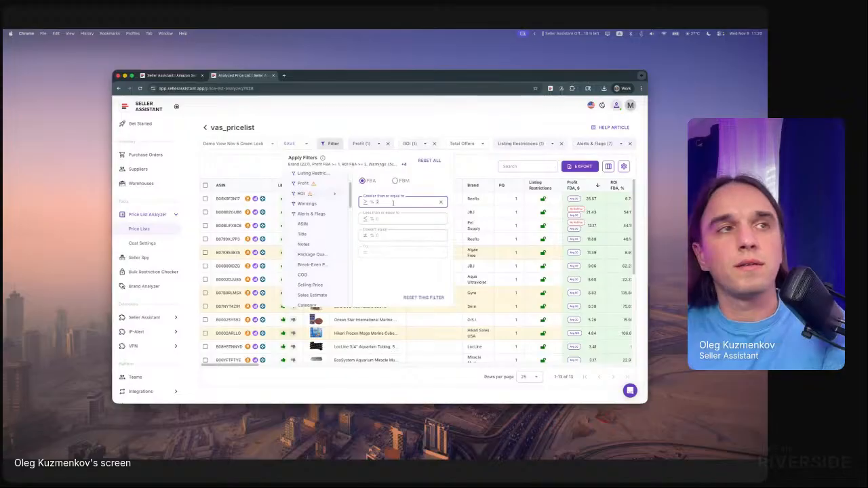
text(10)
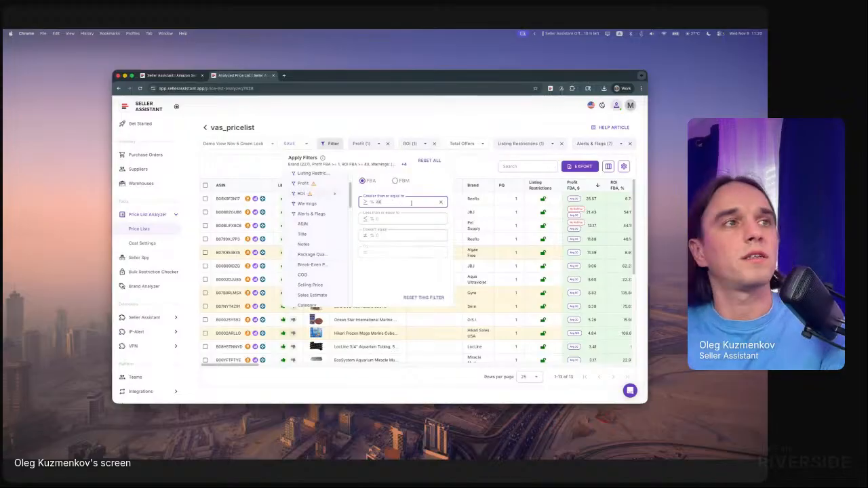
click(472, 171)
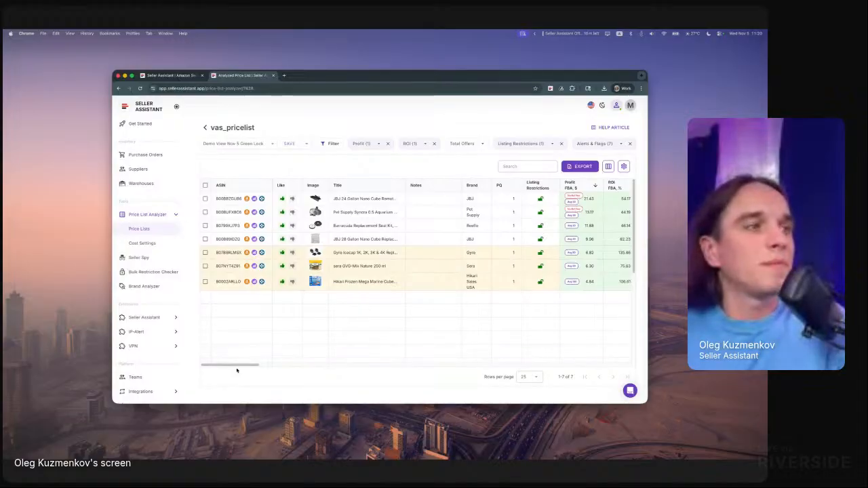
- Select all the filtered products in the price list and start adding them to the existing purchase order
drag(245, 366, 197, 363)
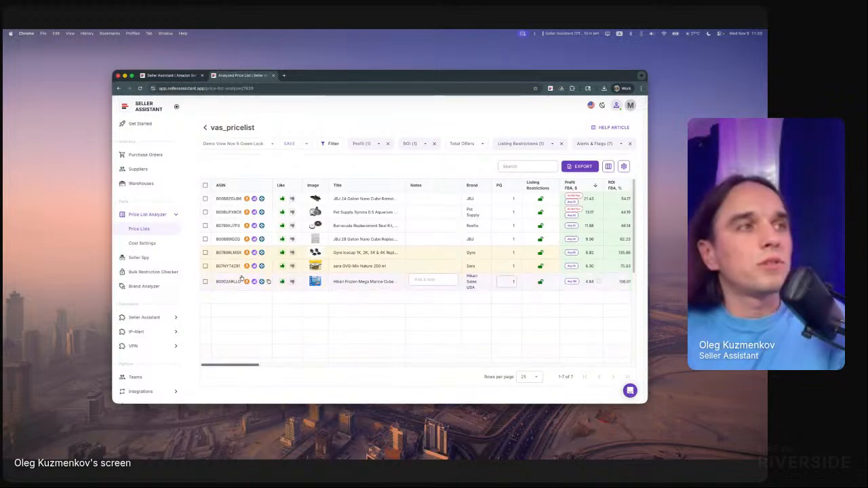
click(205, 198)
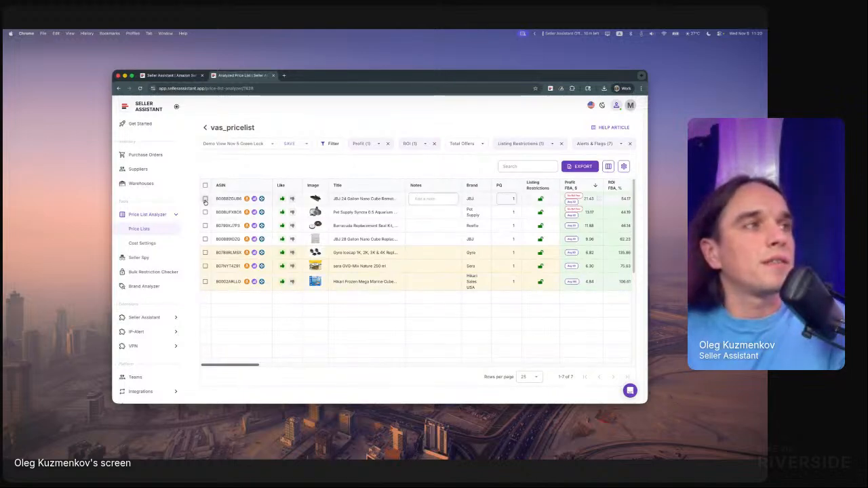
click(205, 212)
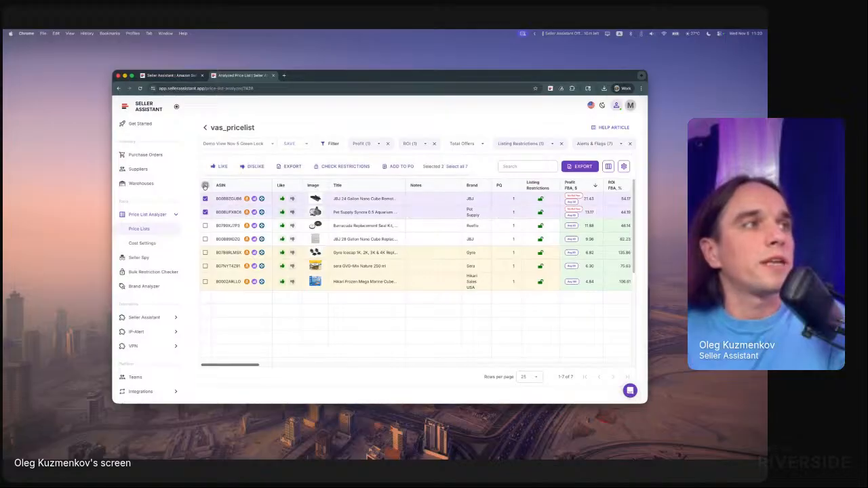
click(205, 185)
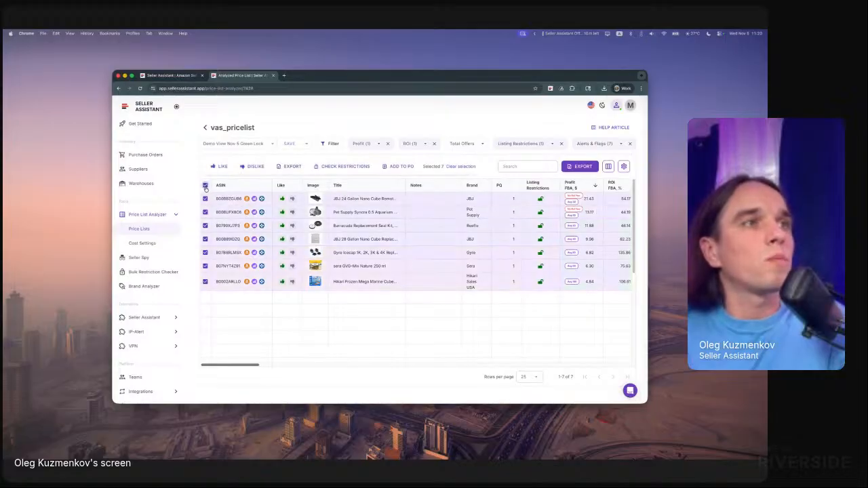
click(397, 168)
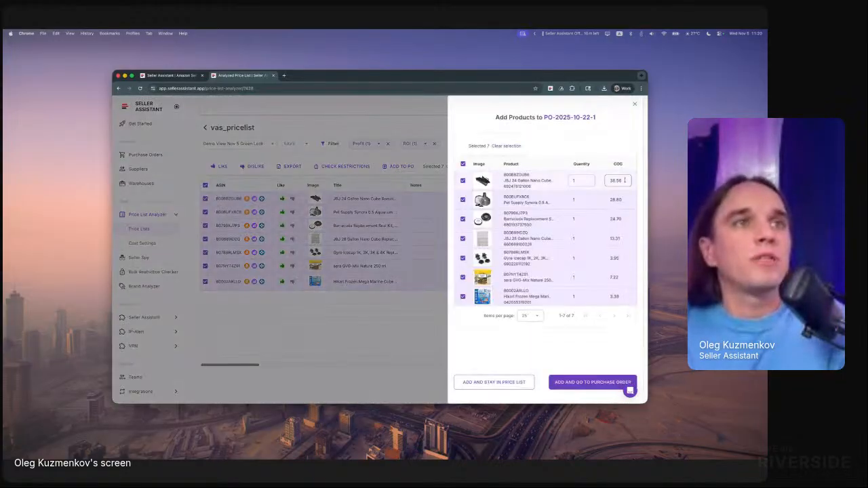
- Set the quantity of all seven products to 10, add them to the purchase order and go to that order
click(585, 182)
text(0)
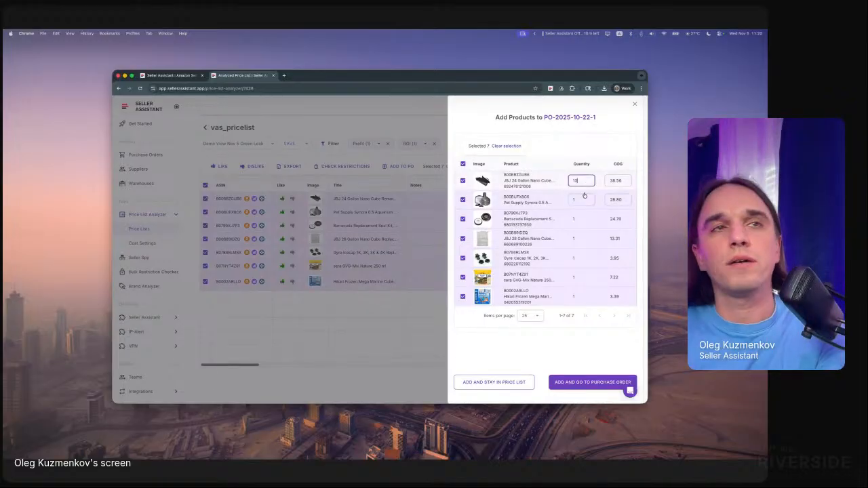
click(585, 199)
text(0)
click(584, 218)
text(0)
click(582, 238)
text(0)
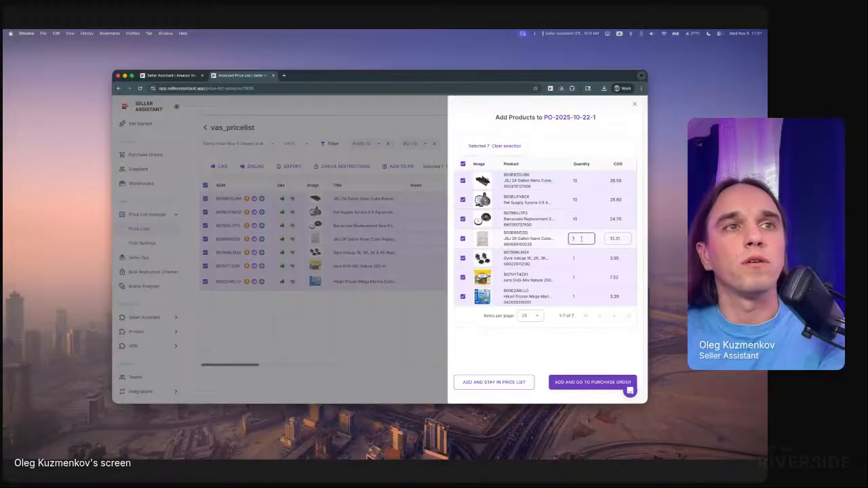
click(582, 257)
text(0)
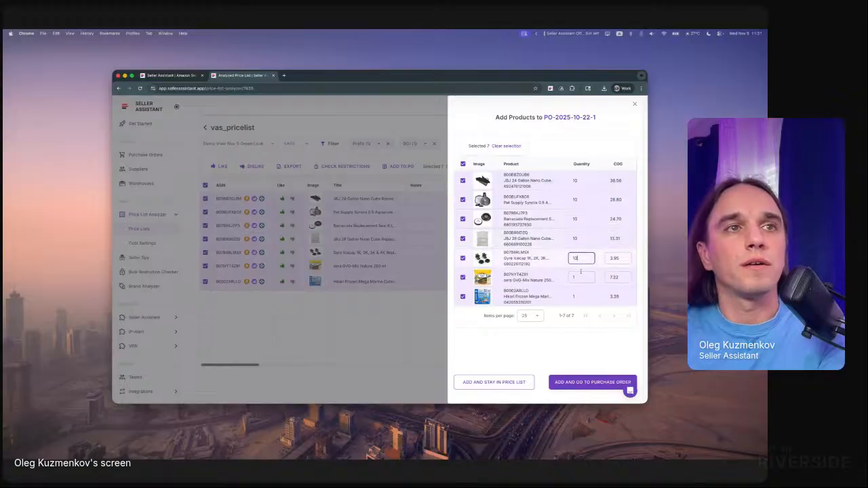
click(580, 277)
text(0)
click(581, 296)
text(0)
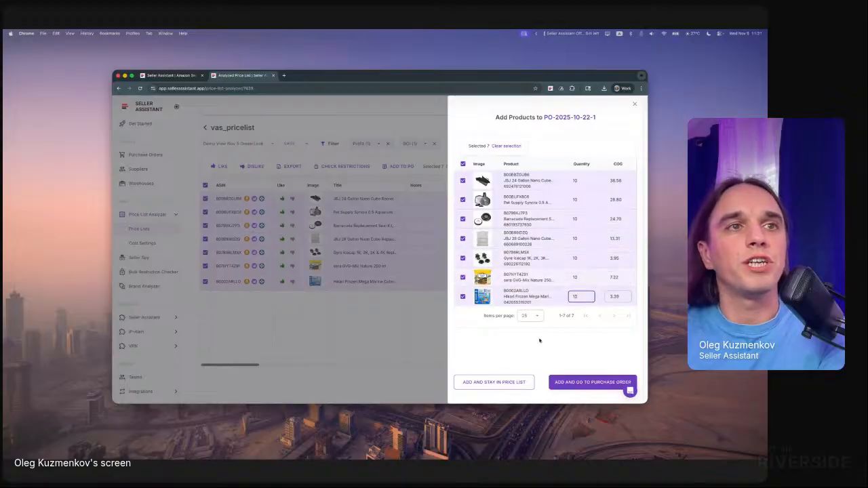
click(576, 384)
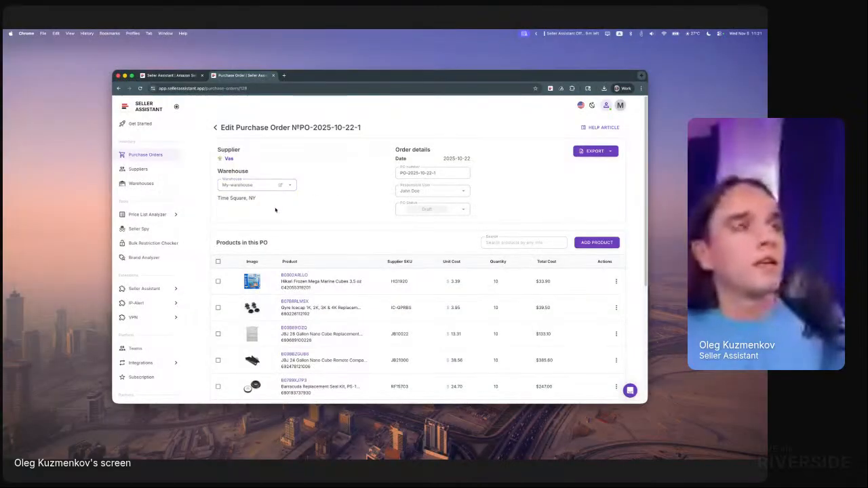
- Review the purchase order's product list and Cost Summary, and check the available PO Status choices
scroll(275, 210, down, 5)
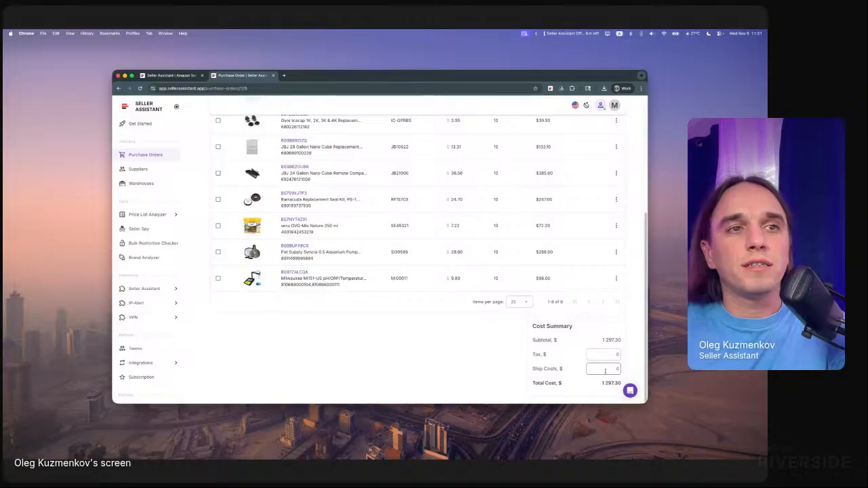
scroll(606, 372, up, 5)
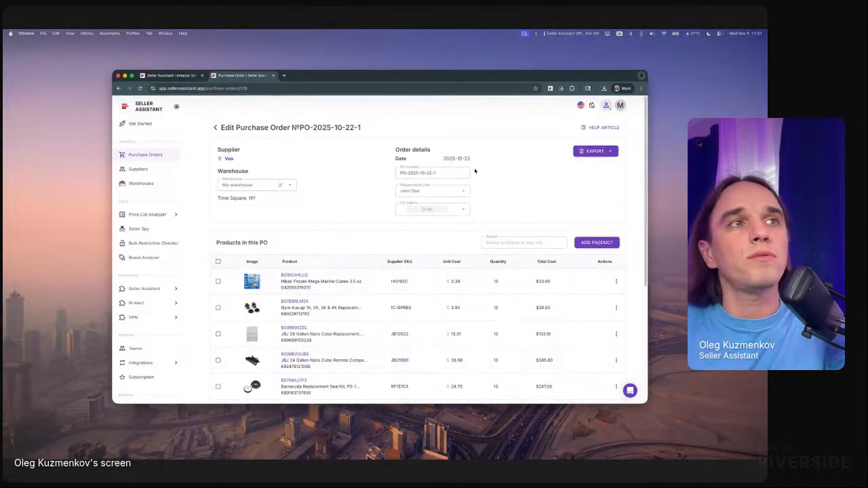
click(433, 209)
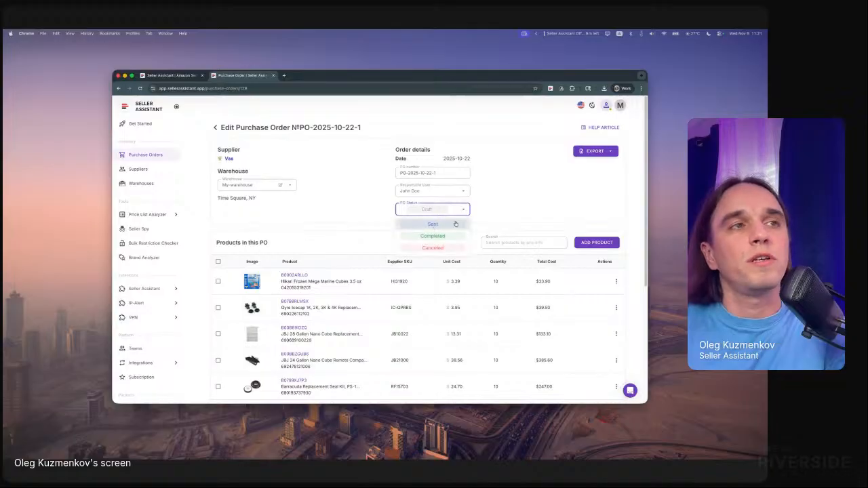
click(493, 212)
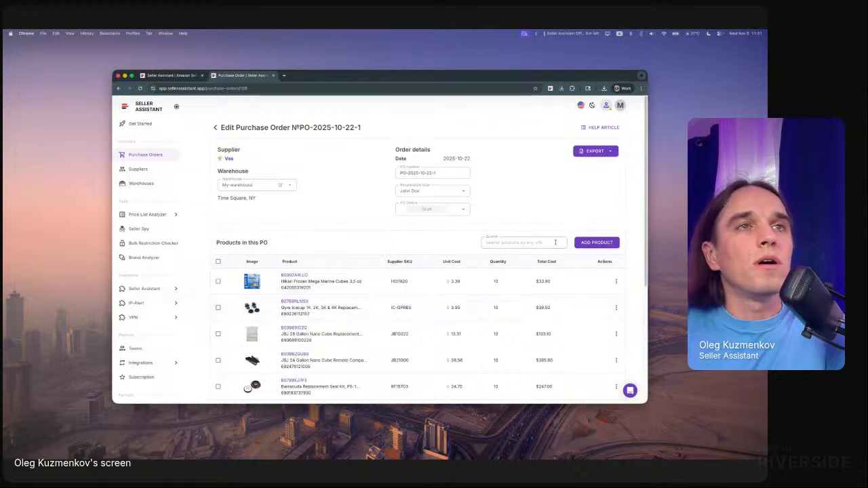
- Examine the purchase order's add-product list and its manual entry form, and cancel the form
click(596, 242)
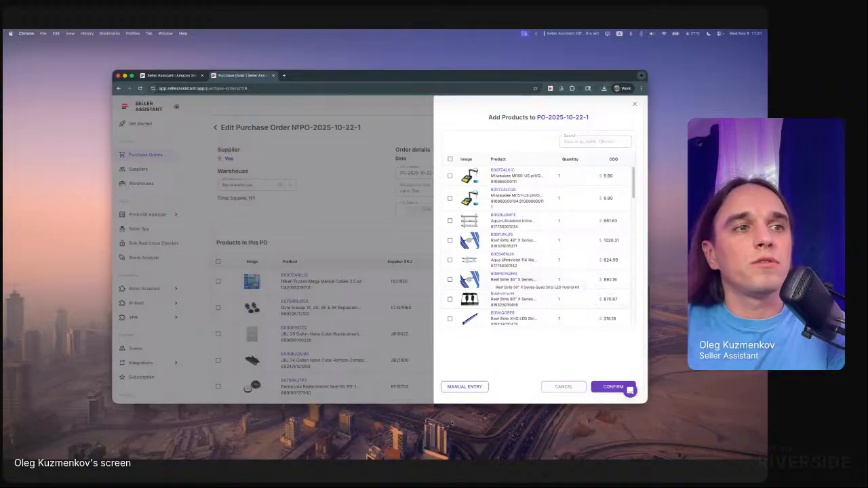
click(464, 387)
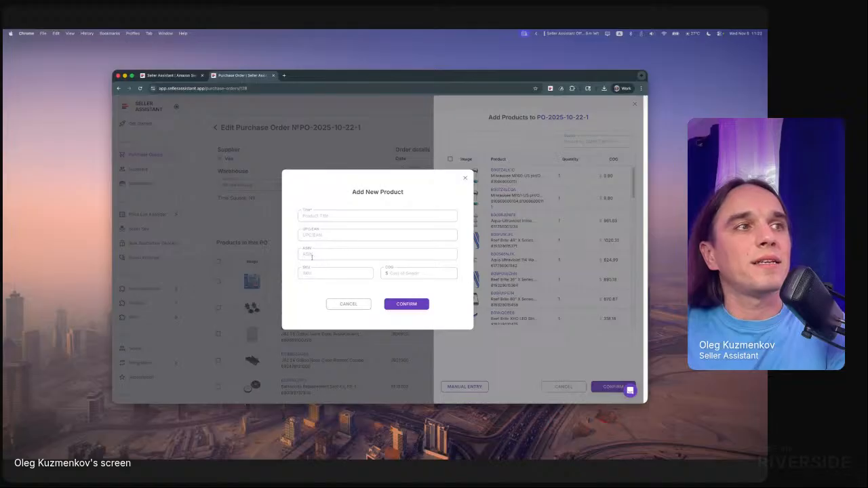
click(348, 304)
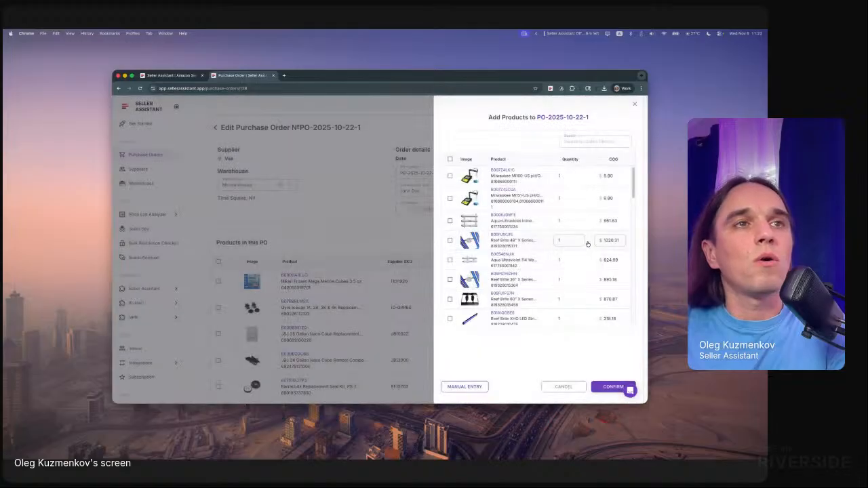
- Search the products available for the purchase order for "catan" and close the product list
click(588, 143)
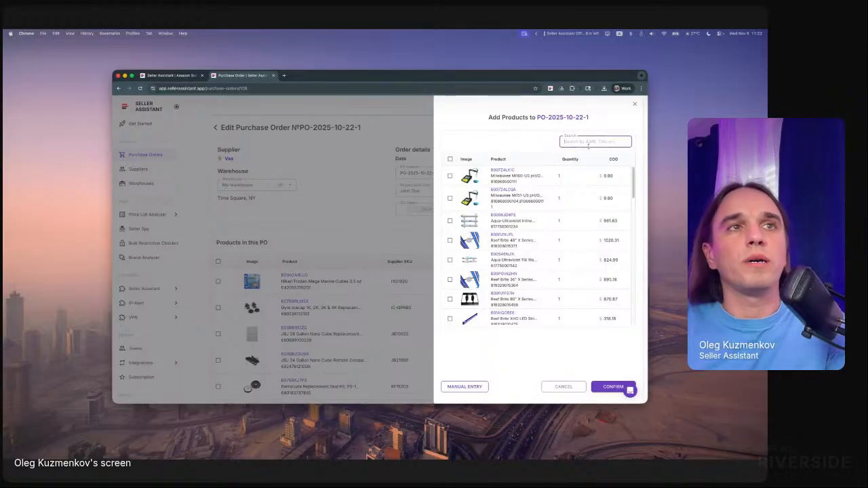
text(catan)
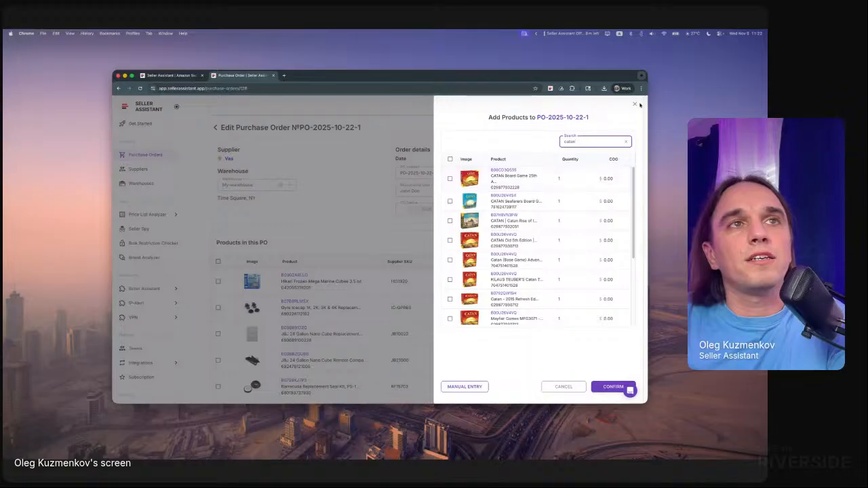
click(634, 105)
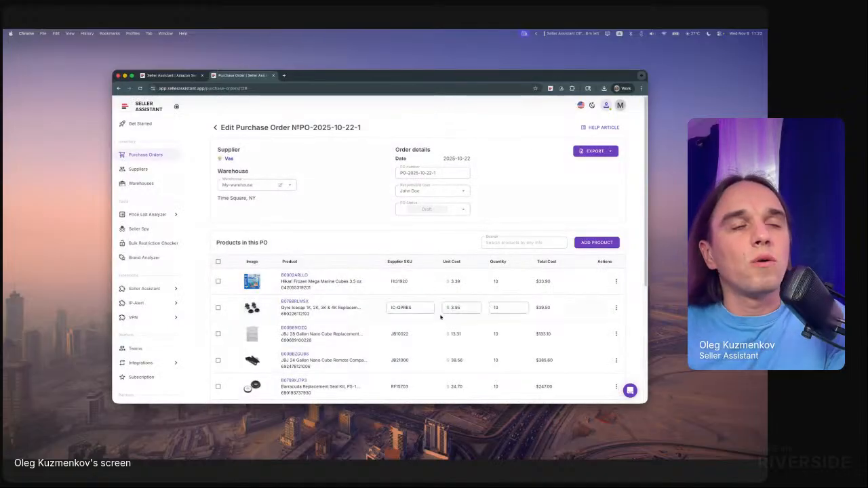
- Look over the purchase order page once more and recheck its PO Status choices
scroll(361, 298, down, 1)
scroll(361, 297, up, 1)
click(436, 209)
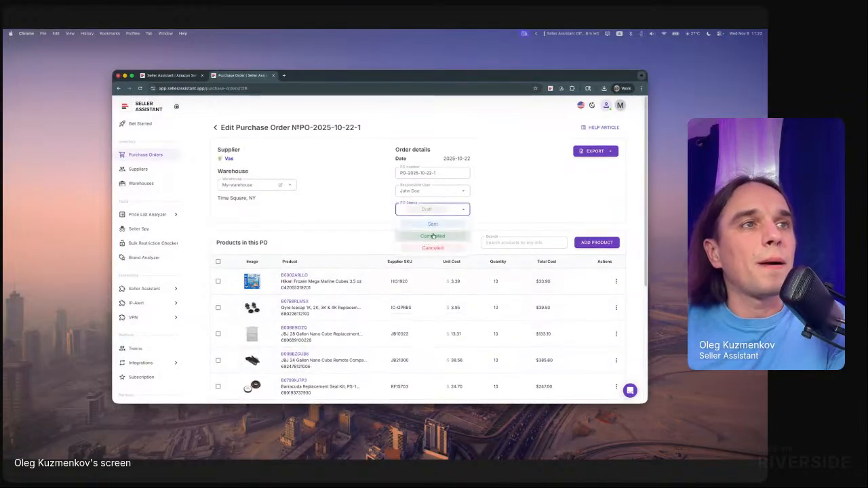
click(532, 201)
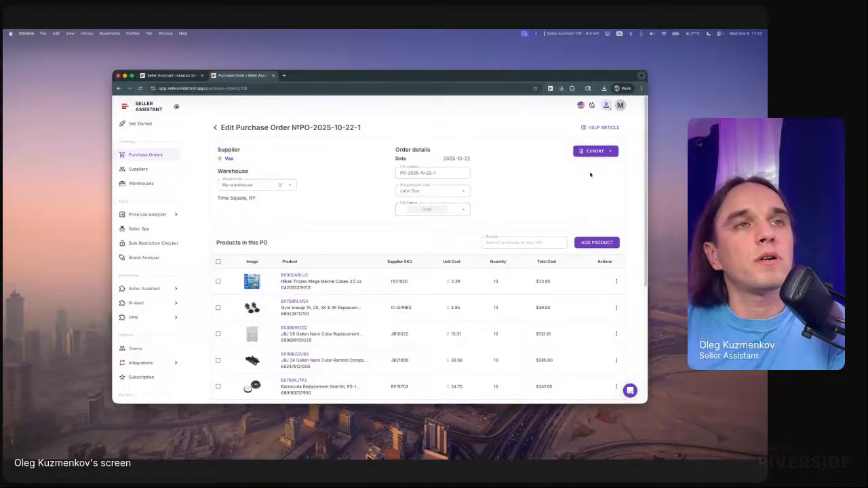
- Export the purchase order as a PDF, and review the downloaded file before closing it
click(595, 153)
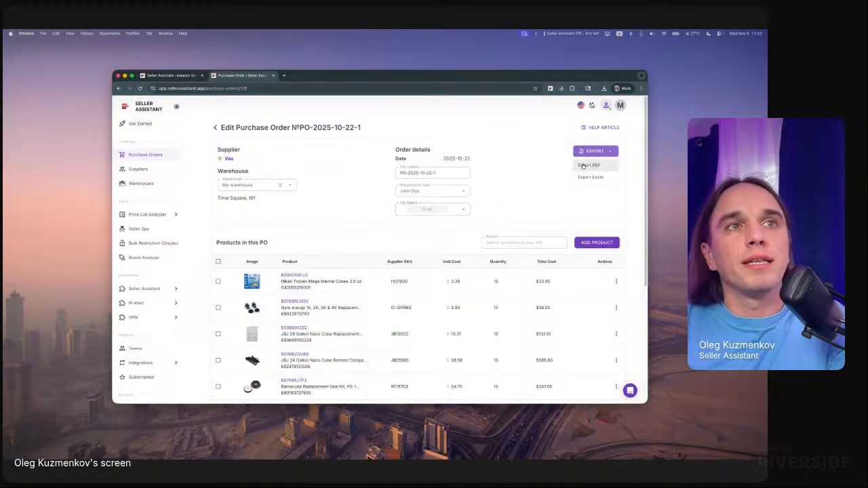
click(595, 165)
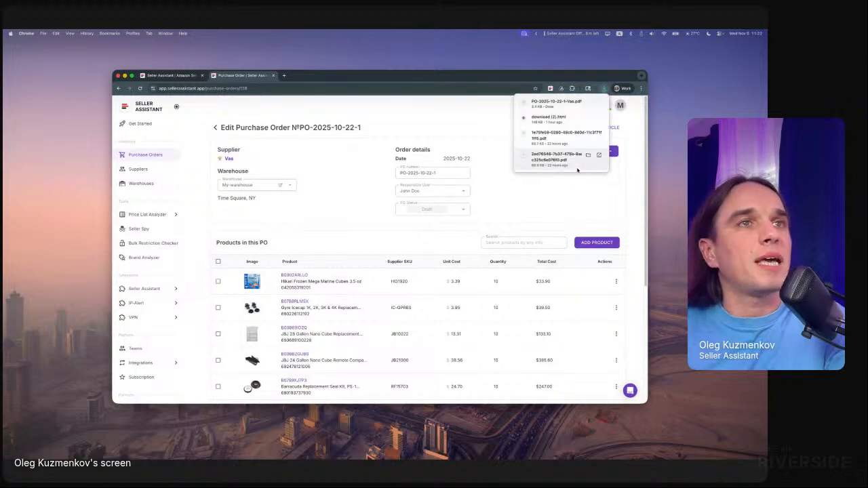
click(567, 107)
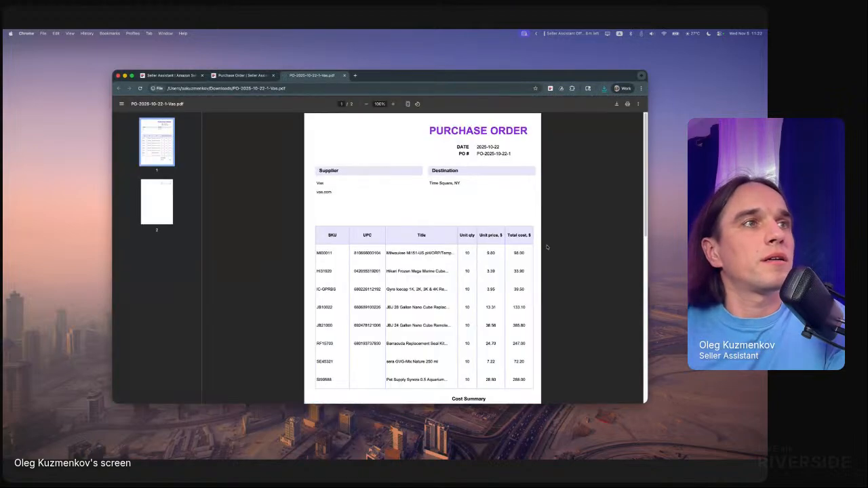
scroll(502, 245, down, 10)
scroll(512, 256, up, 10)
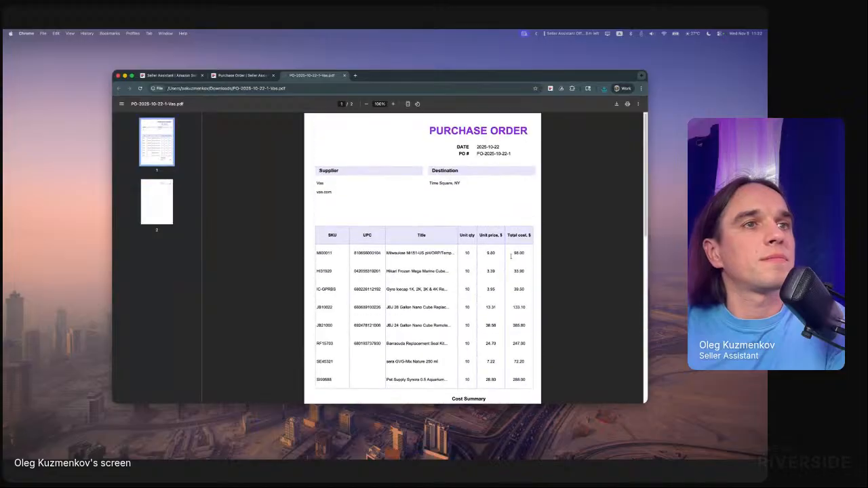
click(344, 76)
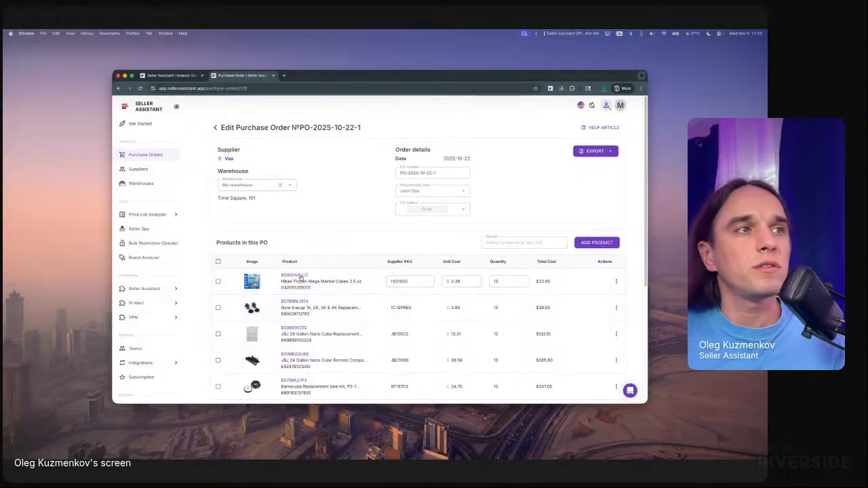
- Look up ASIN B0002ARLLO from the order in the Seller Assistant browser extension and close its side panel
right_click(295, 277)
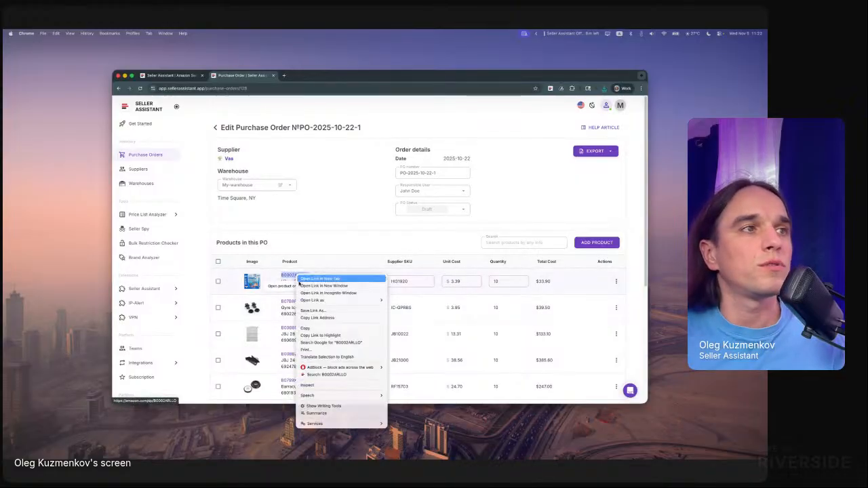
click(316, 375)
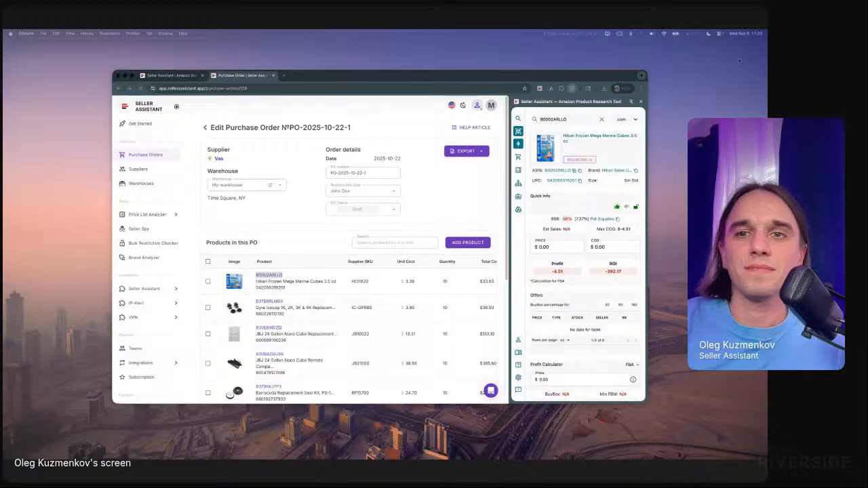
click(640, 102)
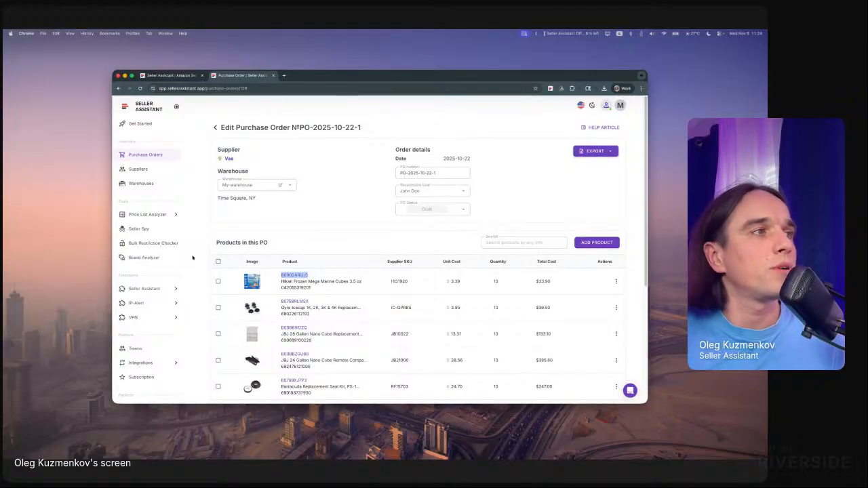
- View the Bulk Restriction Checker with its Upload ASINs form, and close the form
click(171, 243)
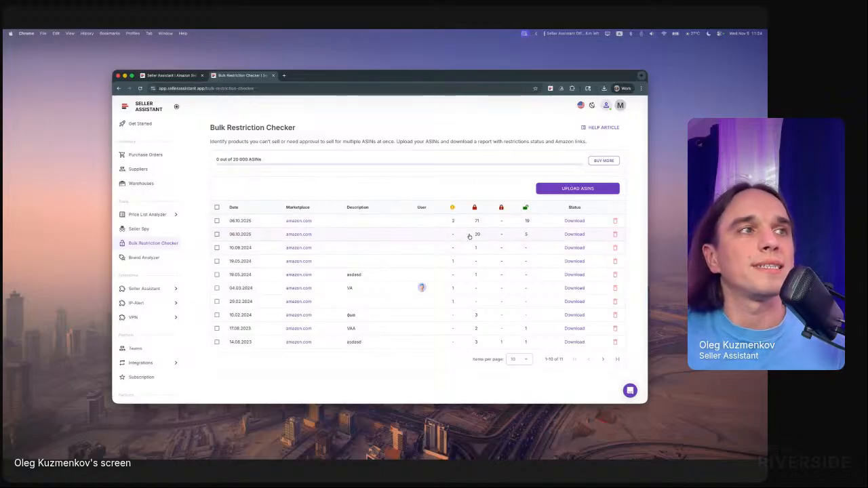
click(577, 188)
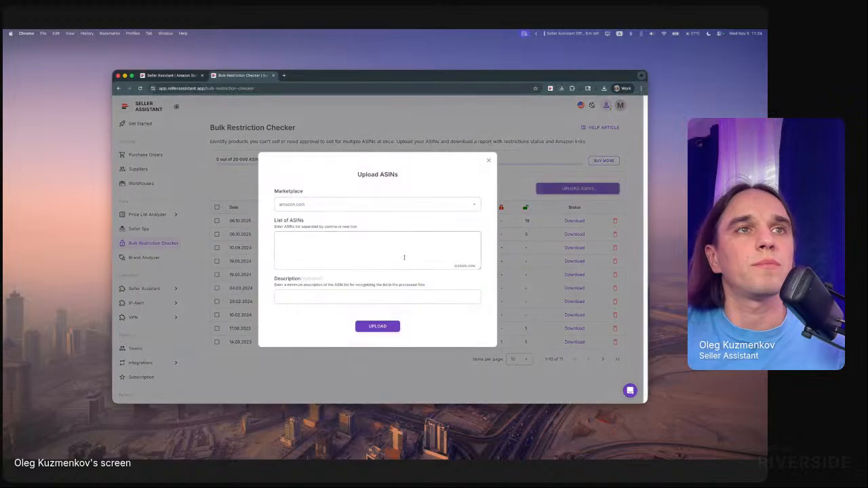
click(488, 161)
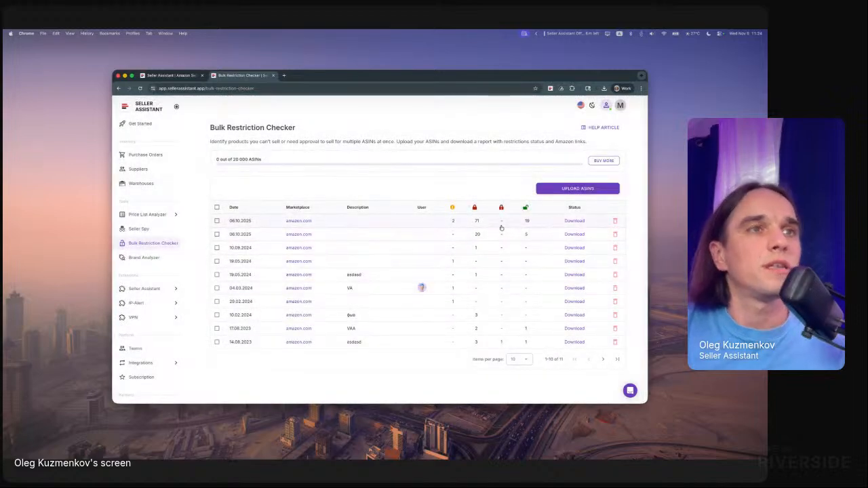
- View the Brand Analyzer and Seller Spy tool pages
click(147, 260)
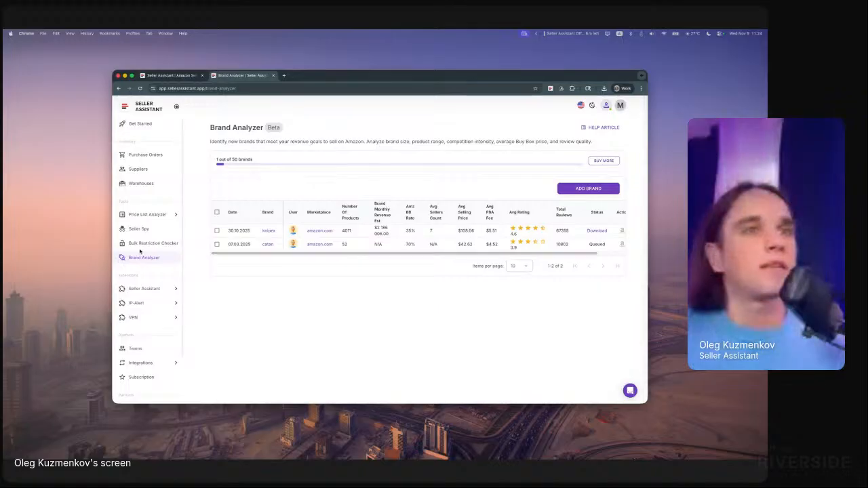
click(137, 229)
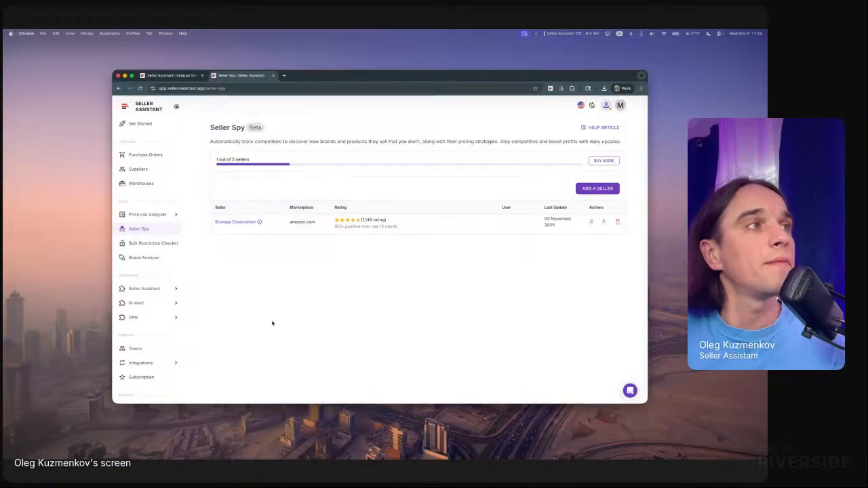
- View the install pages of the IP-Alert and VPN browser extensions
click(148, 308)
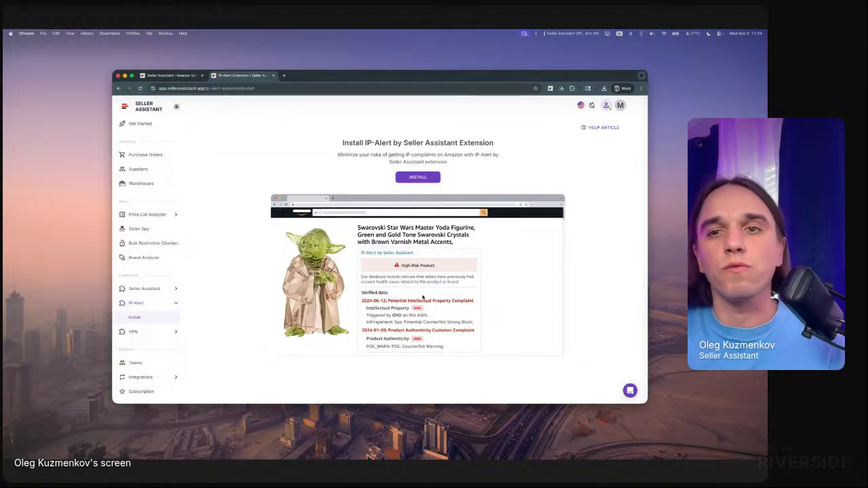
click(133, 331)
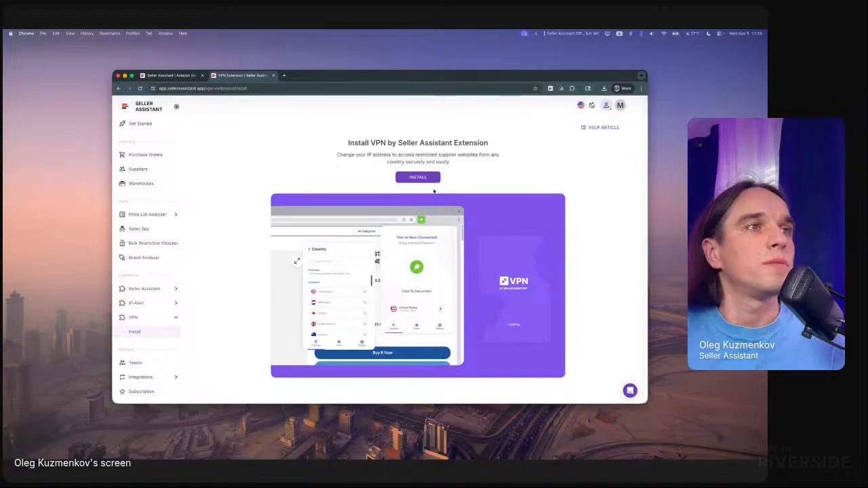
- View the Warehouses page and the Suppliers page with its supplier list
click(150, 173)
click(151, 183)
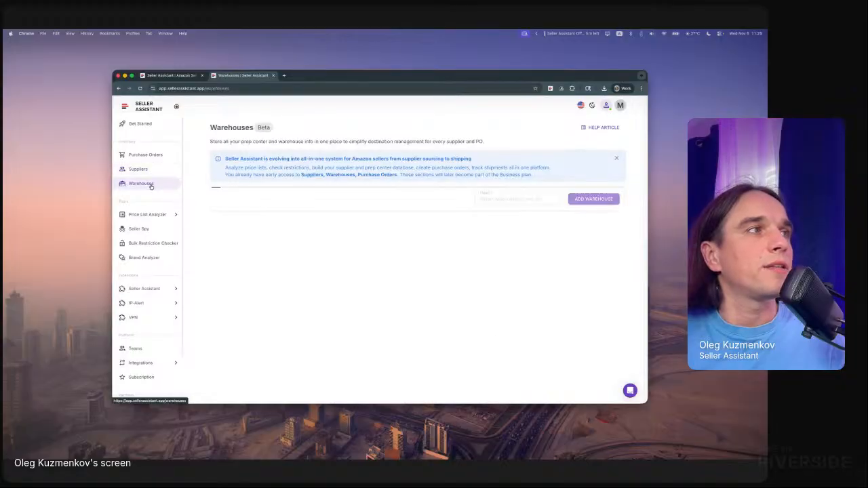
click(154, 173)
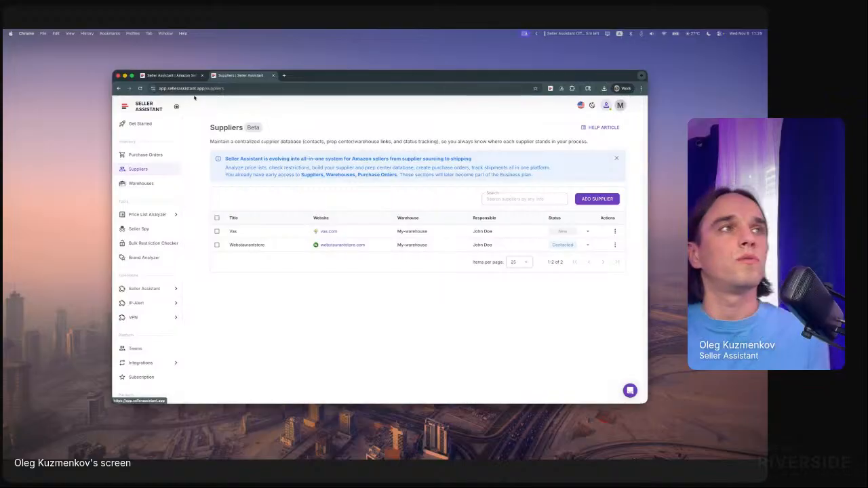
- Open the feedback portal at feedback.sellerassistant.app by editing the current page's address
click(165, 88)
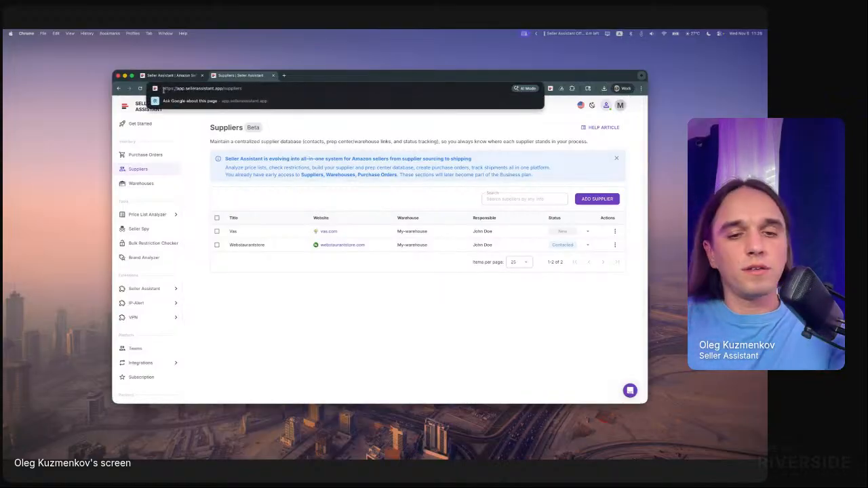
text(feedn)
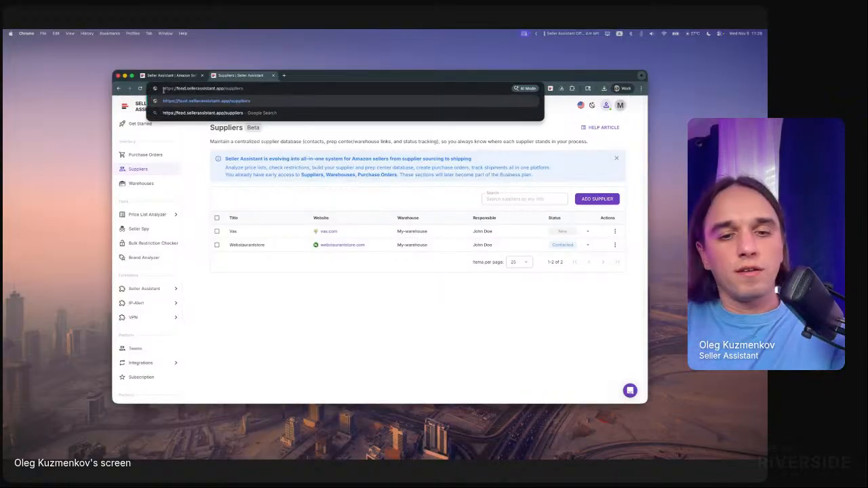
key(BackSpace)
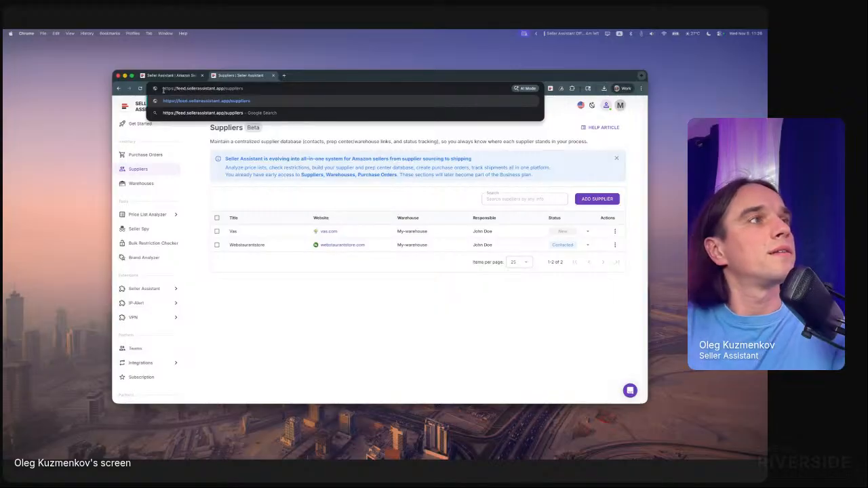
text(back)
key(alt)
key(alt)
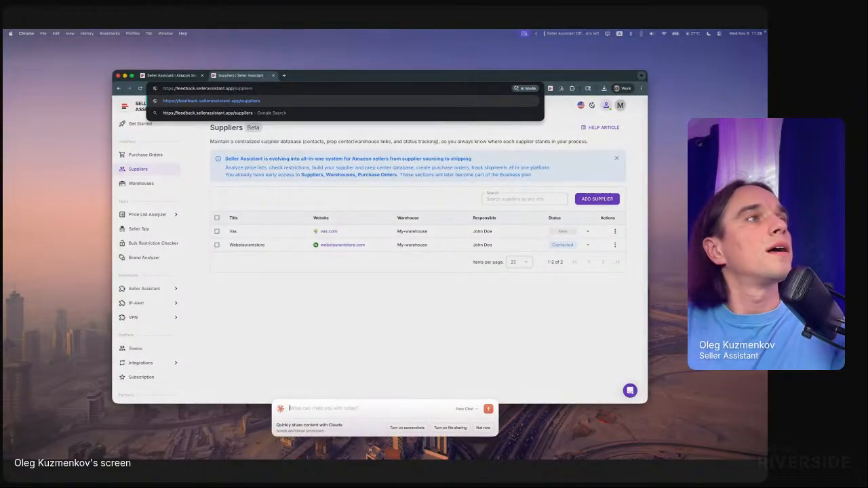
click(240, 88)
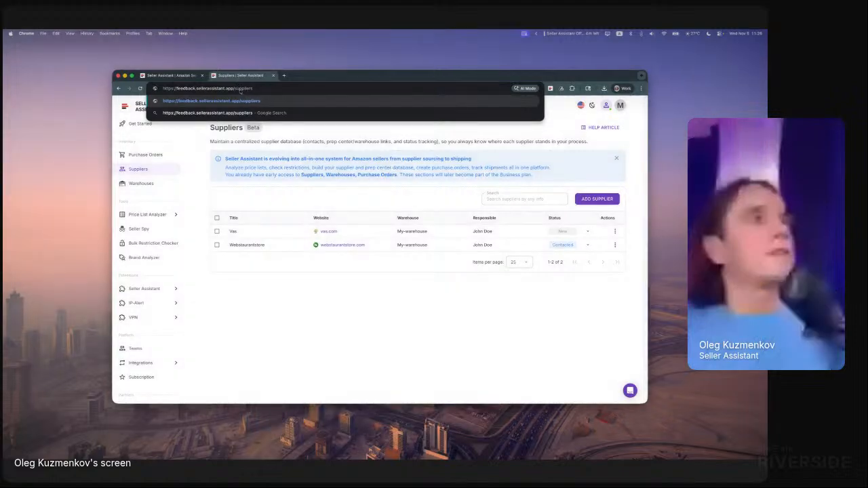
double_click(241, 89)
key(BackSpace)
key(Return)
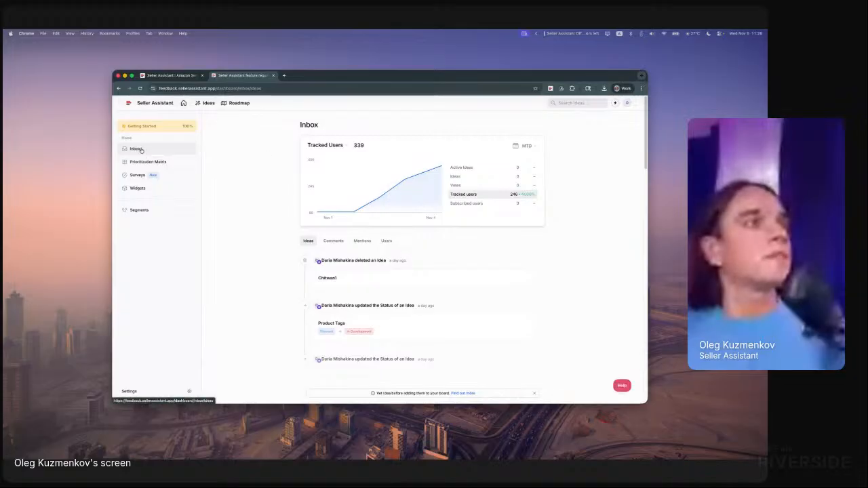
- View the Feature Ideas list in the feedback portal and return to the Seller Assistant homepage
click(207, 103)
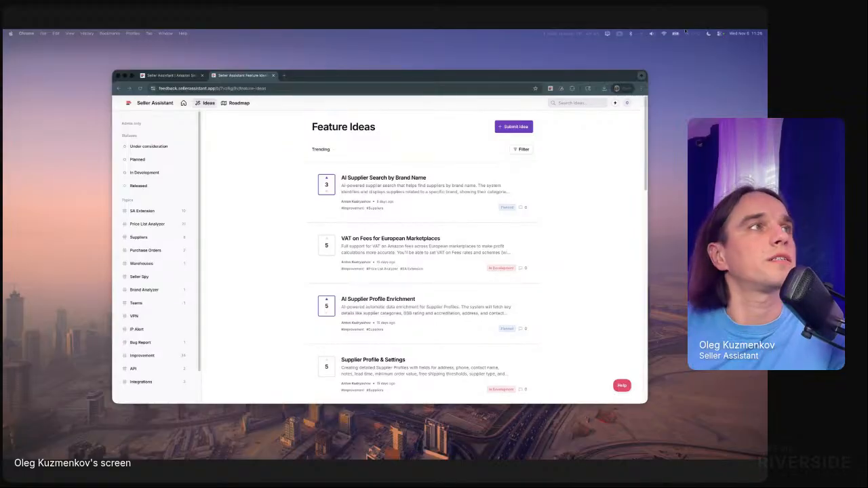
click(166, 75)
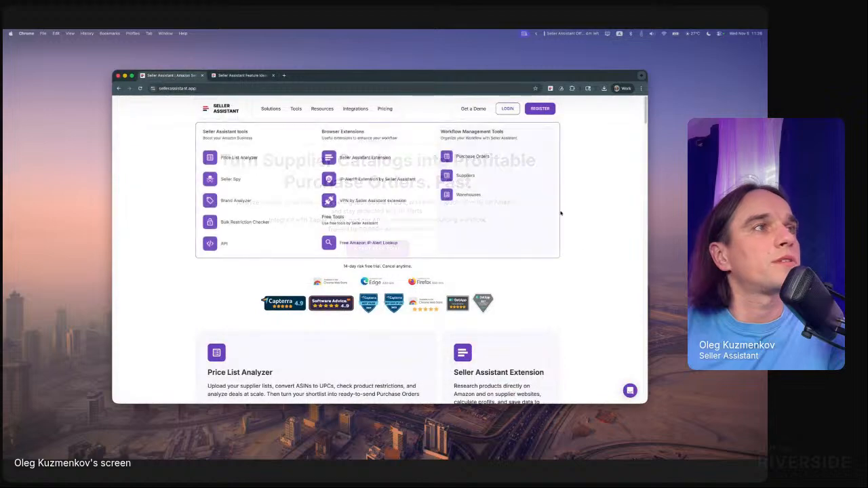